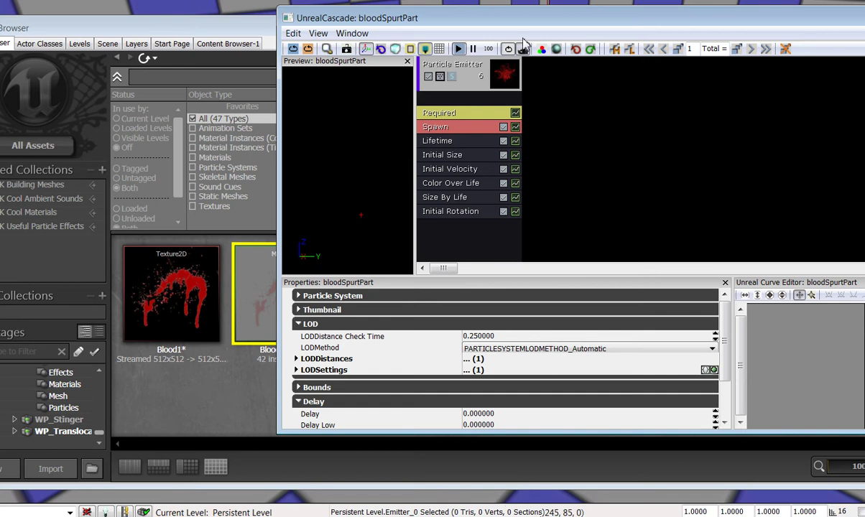
Add an Initial RotRate module to the particle emitter and set its Start Rotation Rate minimum to -2
right_click(450, 235)
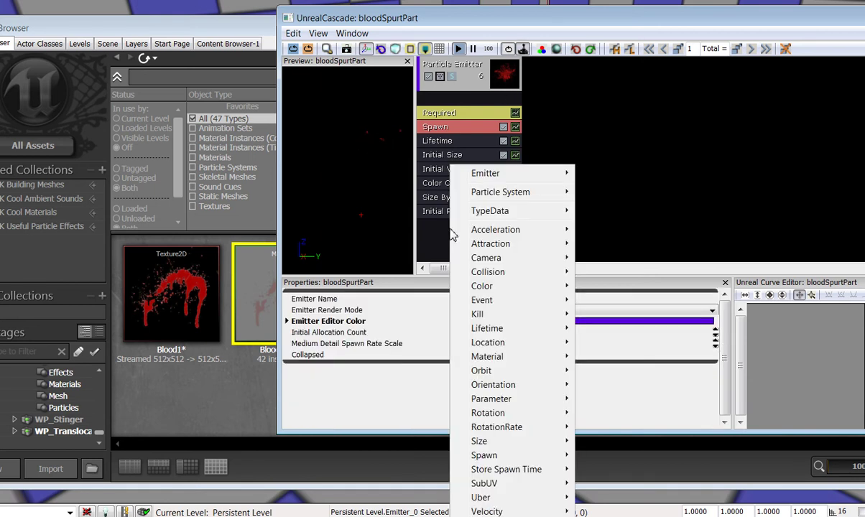
mouse_move(535, 430)
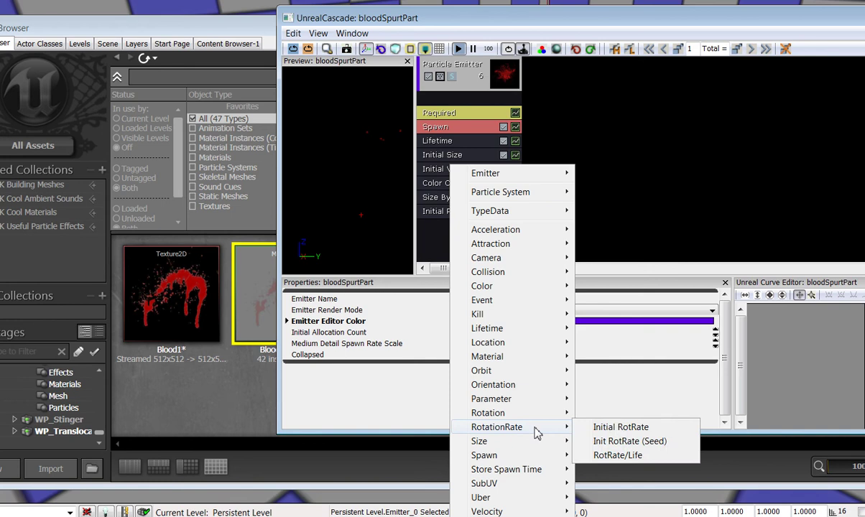
left_click(596, 428)
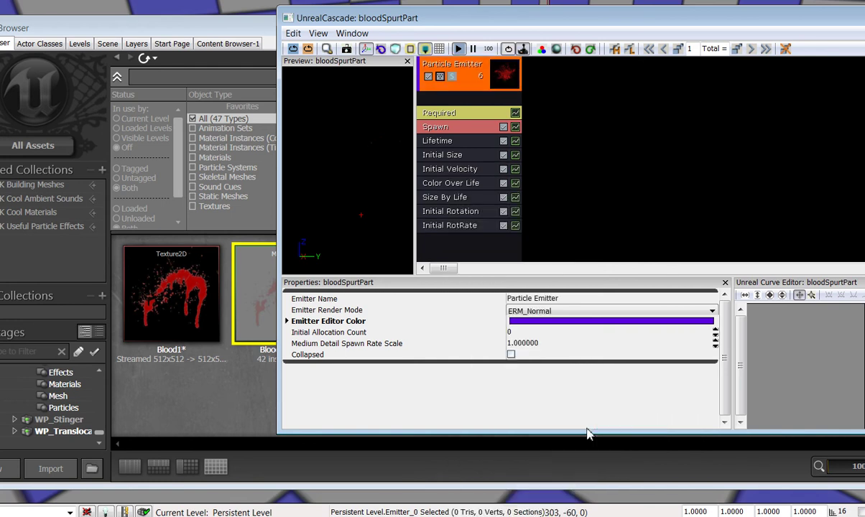
left_click(462, 227)
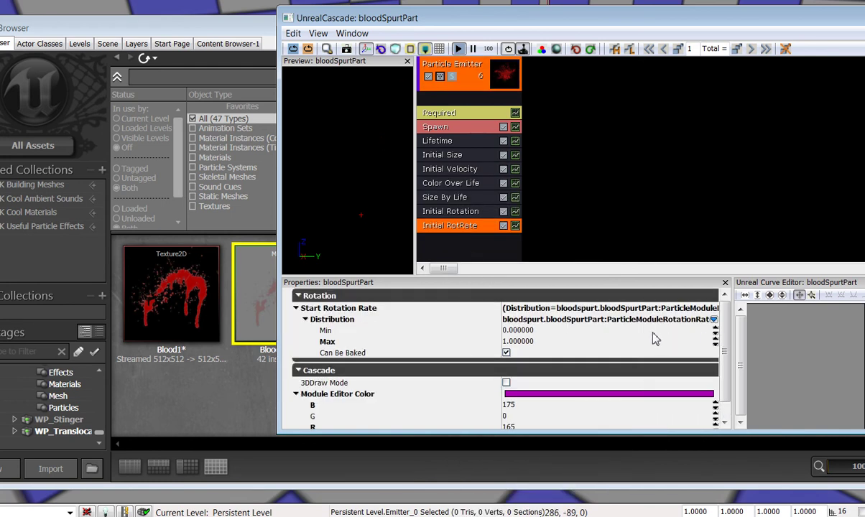
left_click(589, 331)
type("-2")
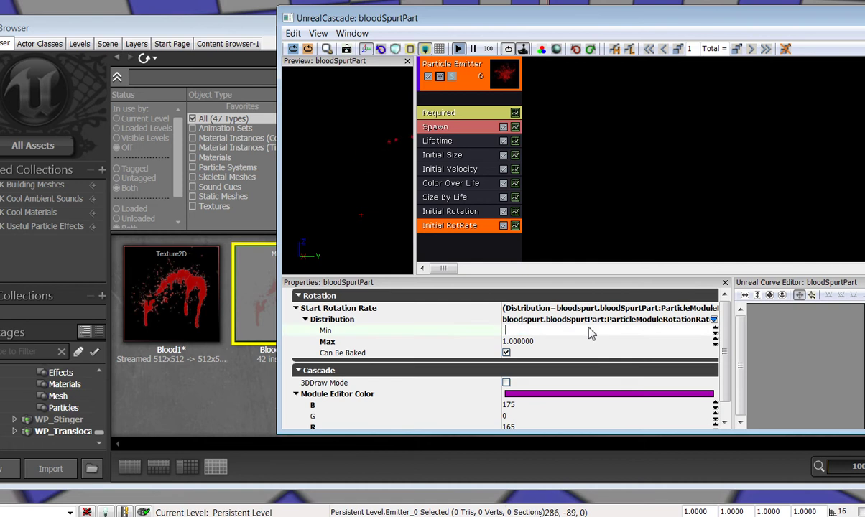
left_click(545, 343)
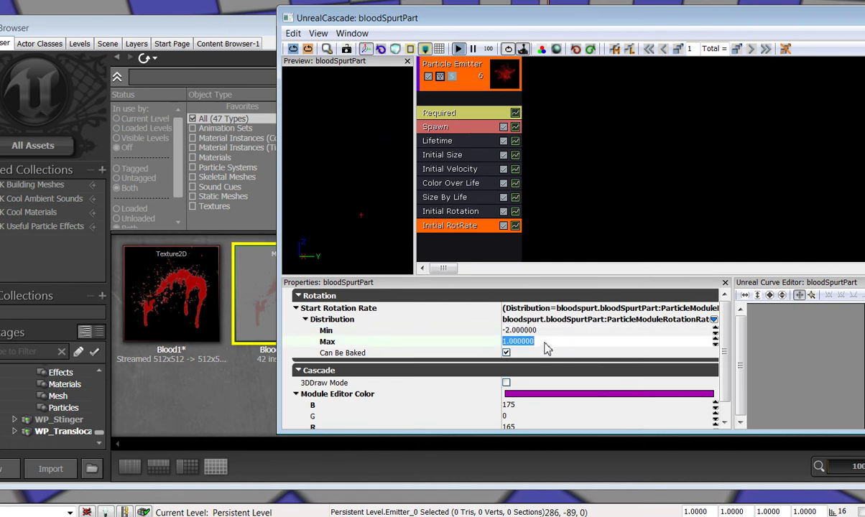
left_click(550, 332)
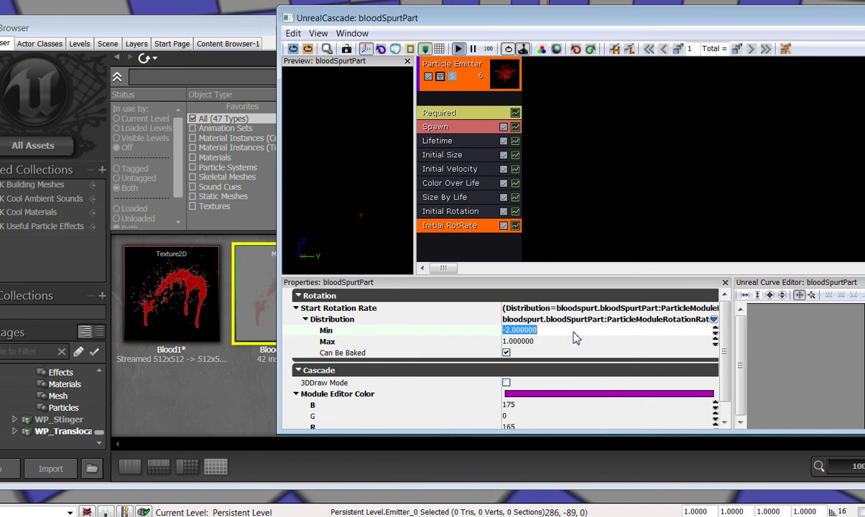
Add an Acceleration module to the emitter with Max Z set to -700 and Min Z set to -1000
right_click(463, 248)
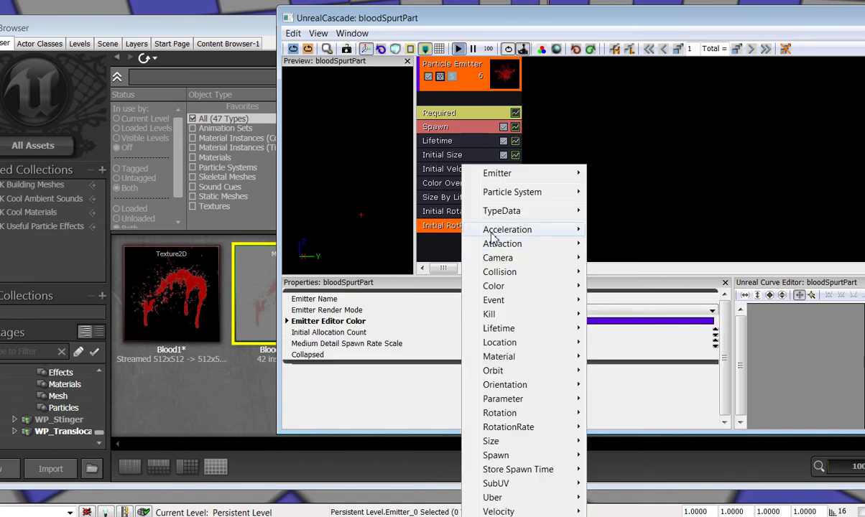
mouse_move(492, 232)
left_click(625, 230)
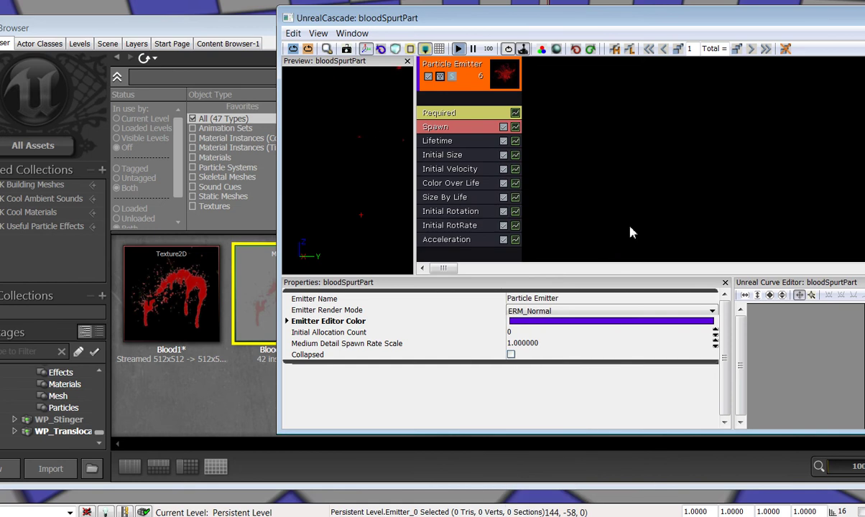
left_click(453, 244)
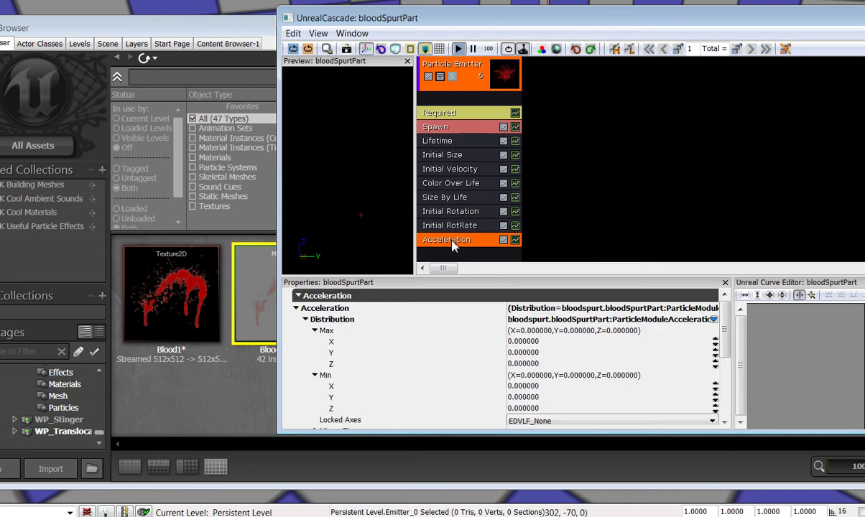
left_click(526, 365)
type("-")
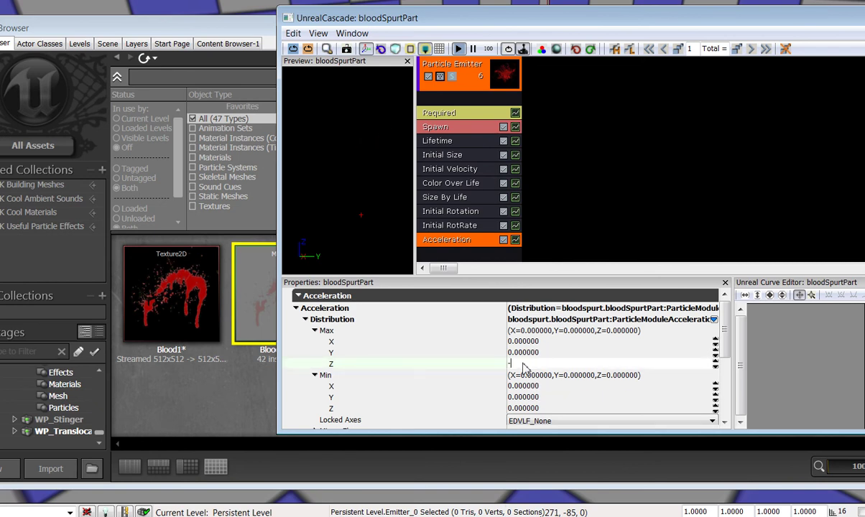
type("700")
left_click(538, 408)
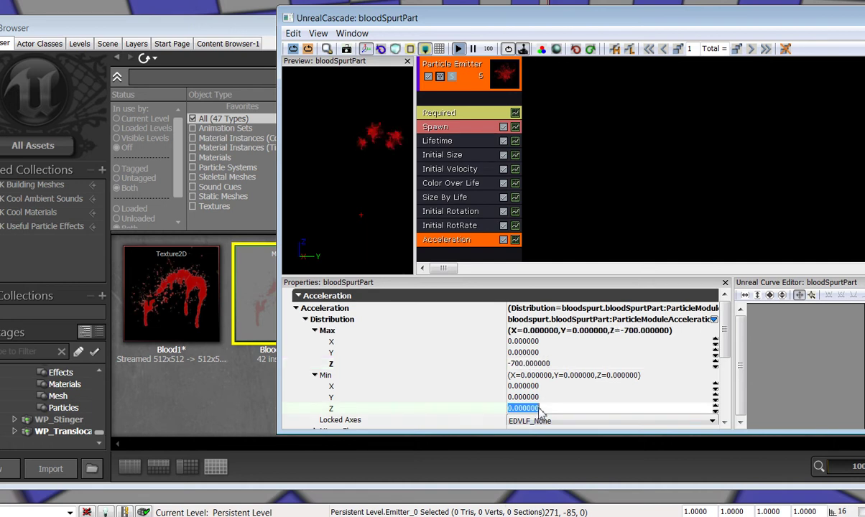
type("-10")
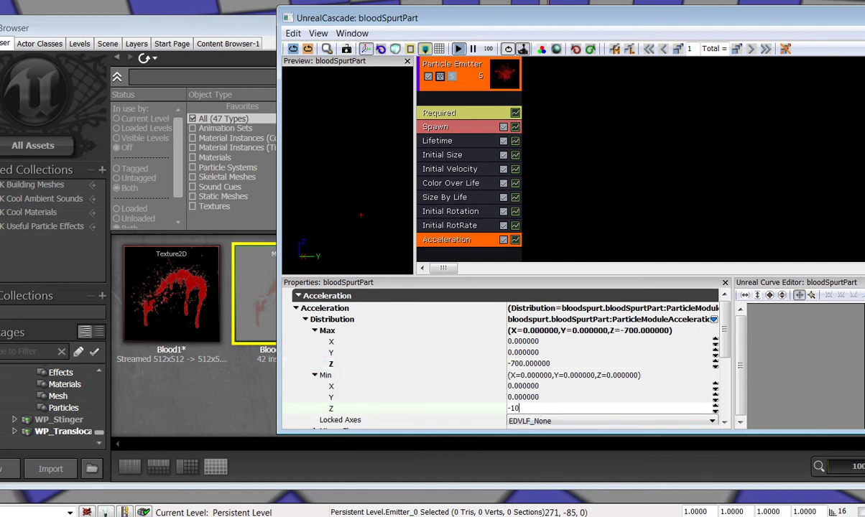
type("00")
left_click(543, 397)
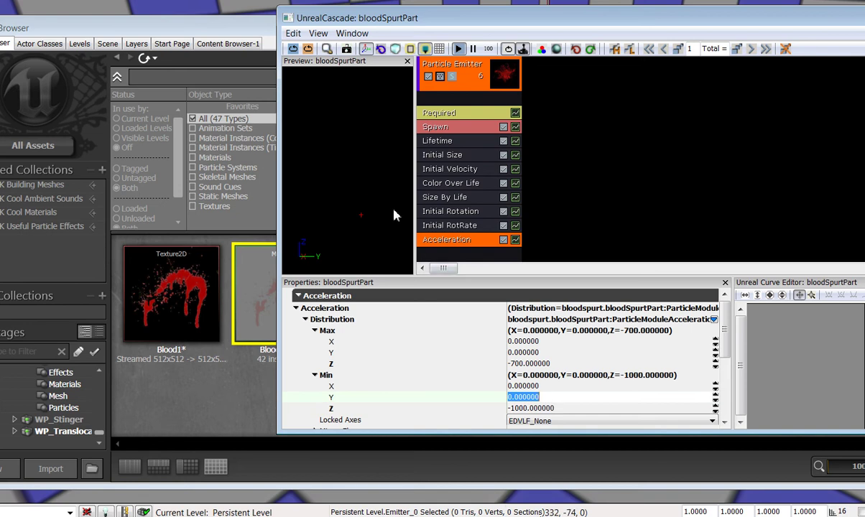
left_click_drag(394, 212, 392, 205)
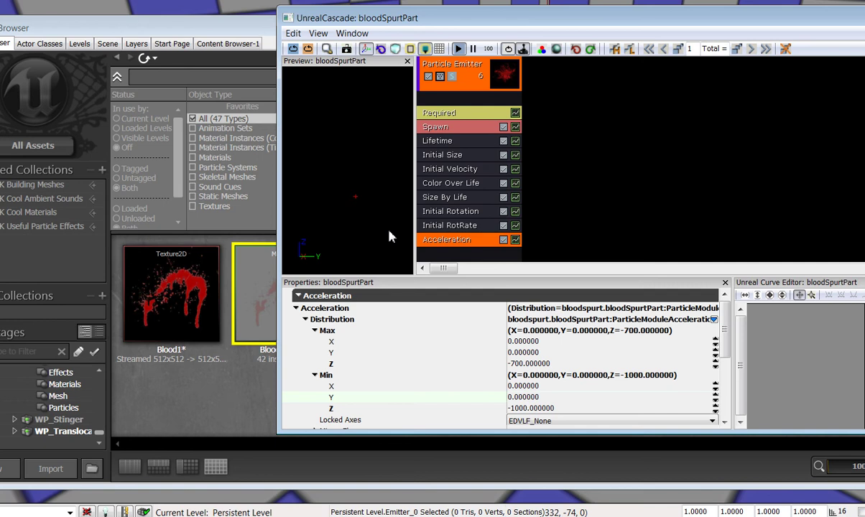
Move the Content Browser clear of Cascade and add a second particle emitter to bloodSpurtPart
left_click_drag(219, 29, 265, 25)
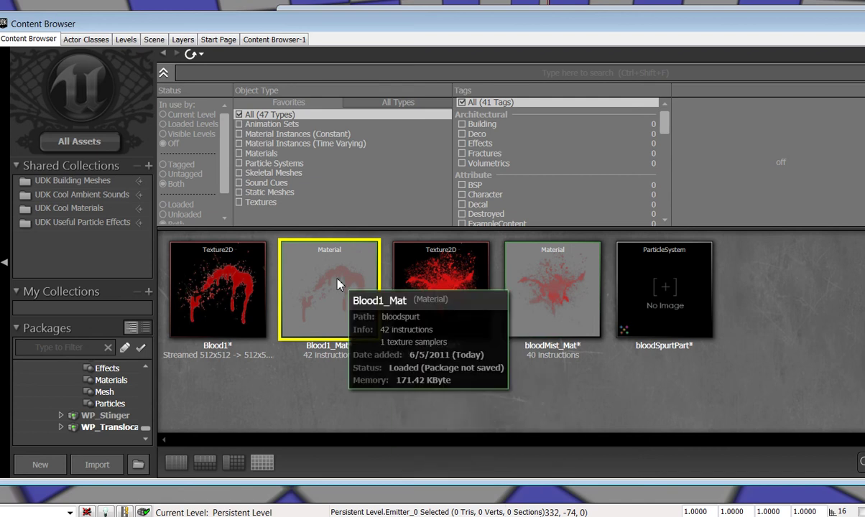
left_click_drag(532, 29, 455, 301)
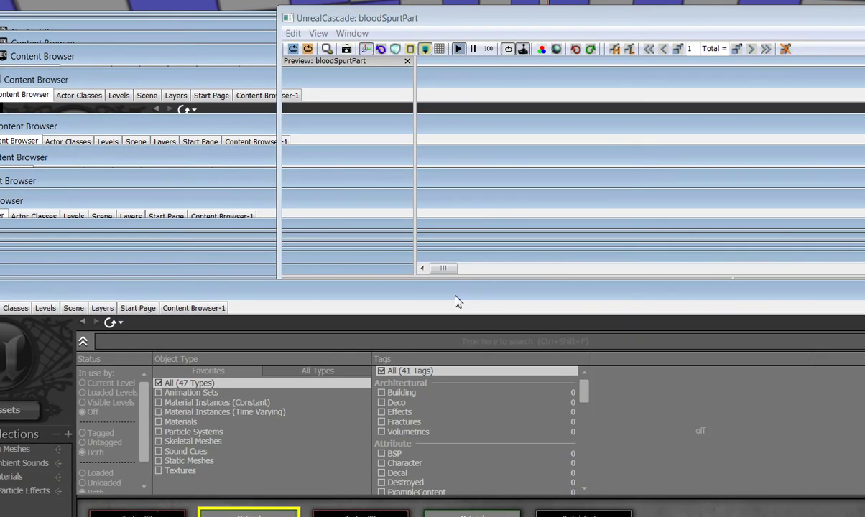
left_click(533, 18)
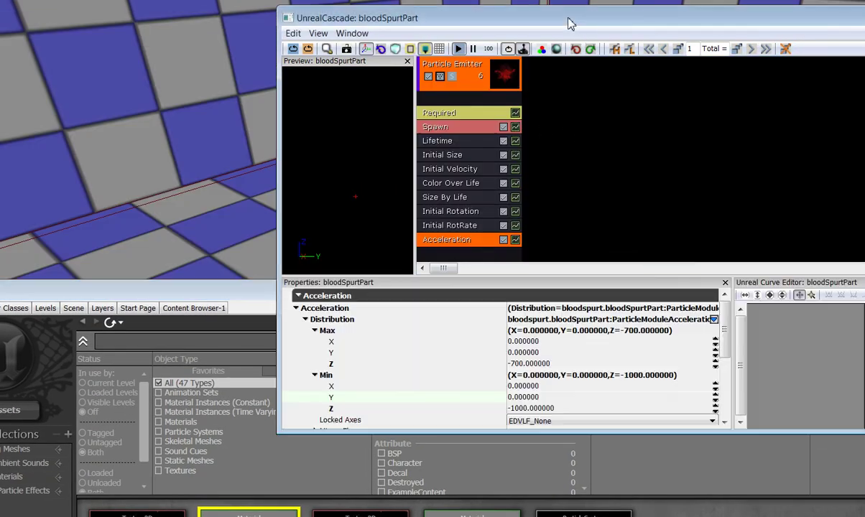
right_click(539, 70)
left_click(559, 78)
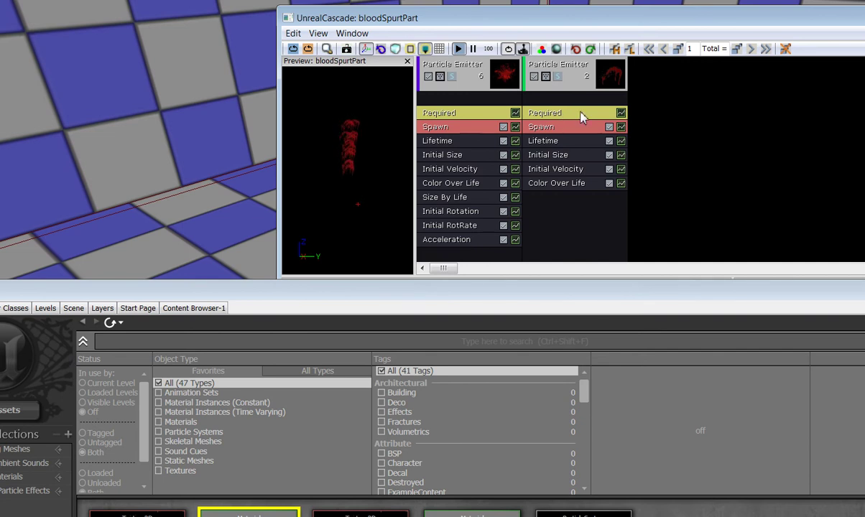
In the second emitter's Required module, set Screen Alignment to PSA_Velocity and enable Use Legacy Emitter Time
left_click(582, 117)
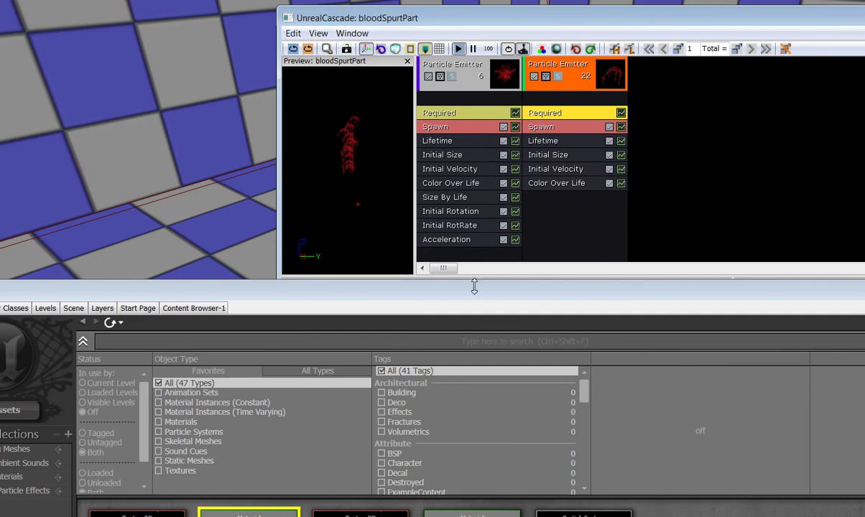
left_click_drag(474, 287, 479, 455)
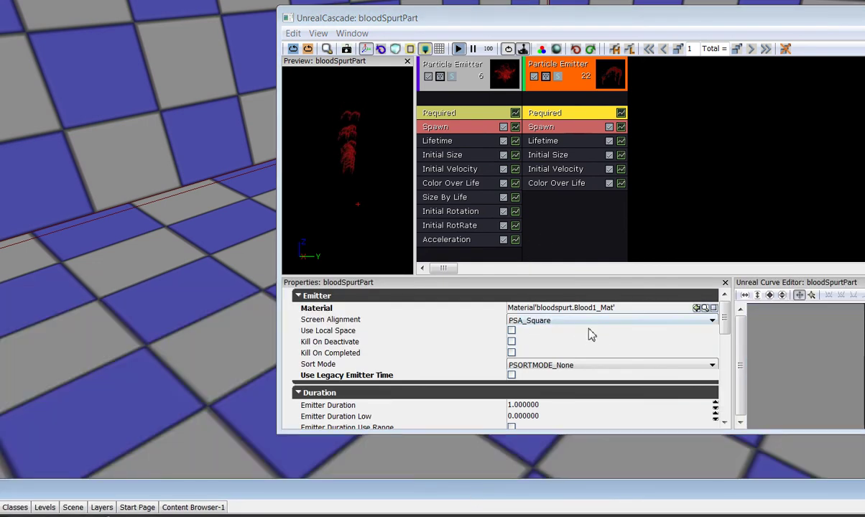
left_click(569, 323)
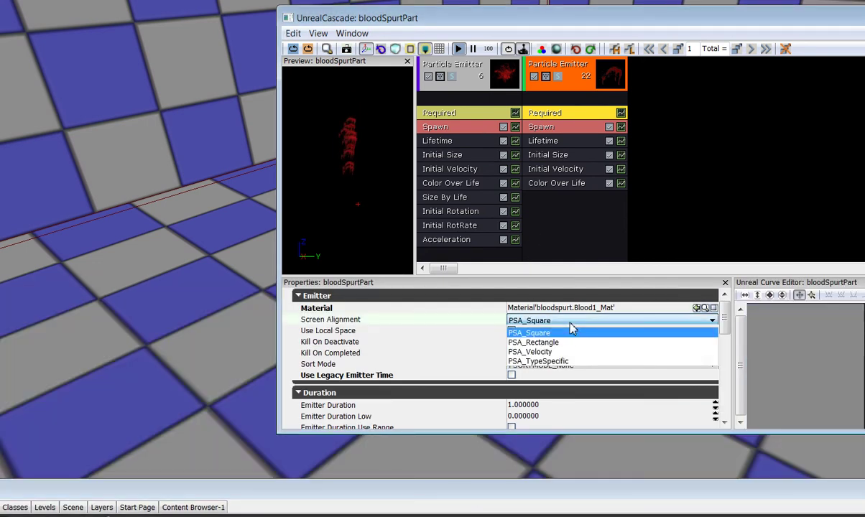
left_click(532, 352)
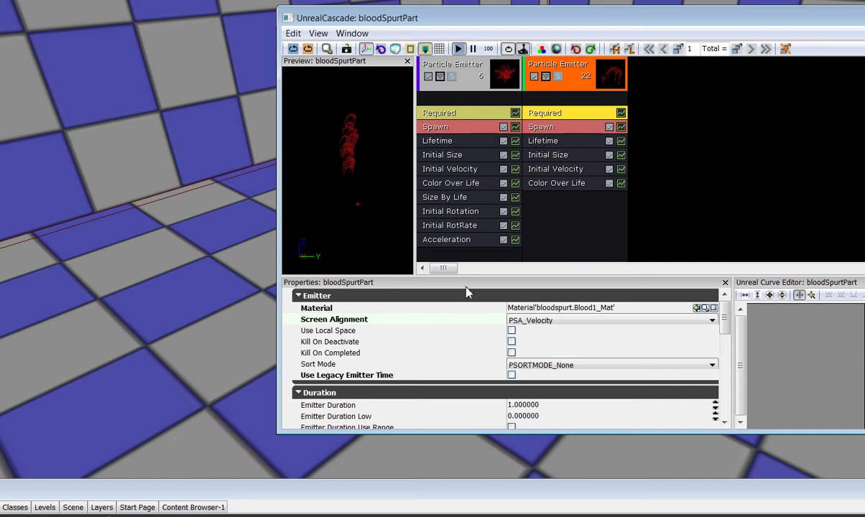
left_click(511, 375)
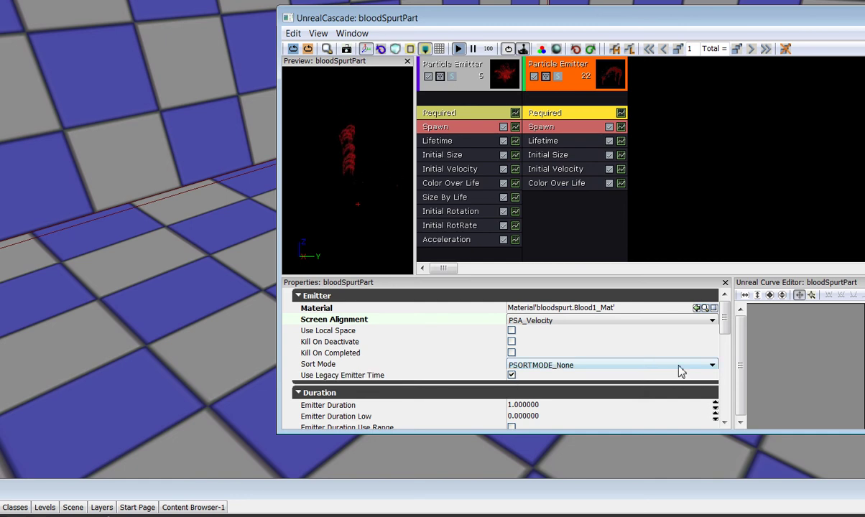
Set the second emitter's Emitter Duration to -1 and Emitter Loops to 1
scroll(729, 328, "down", 3)
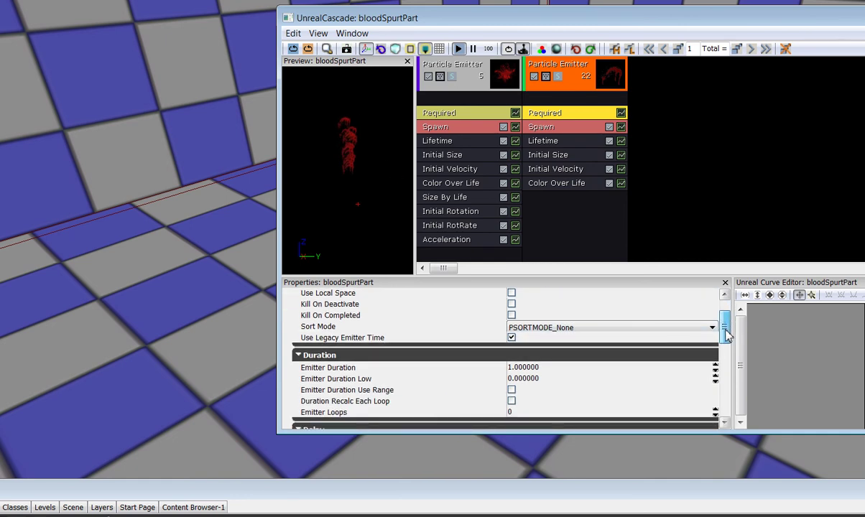
left_click(513, 368)
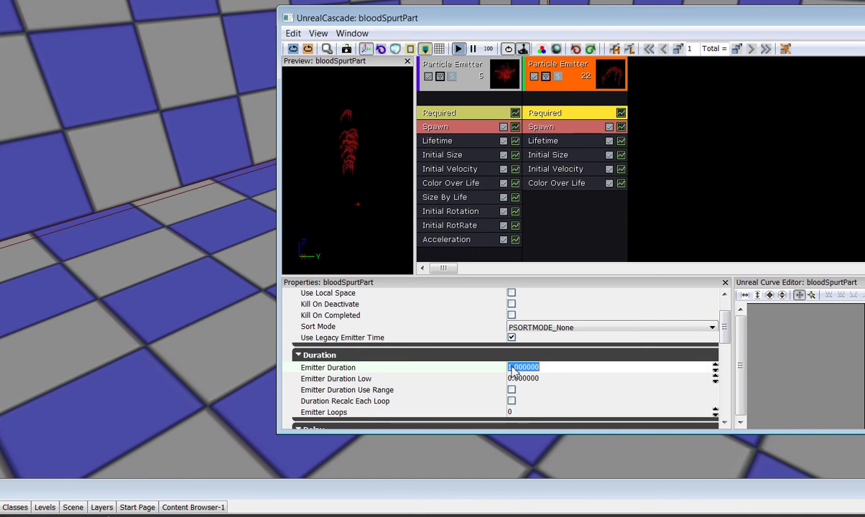
type("-1")
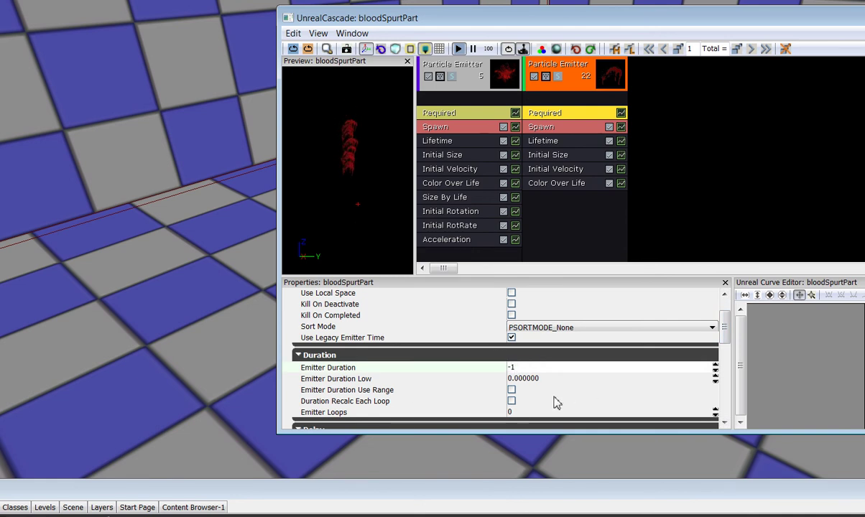
left_click(532, 412)
type("1")
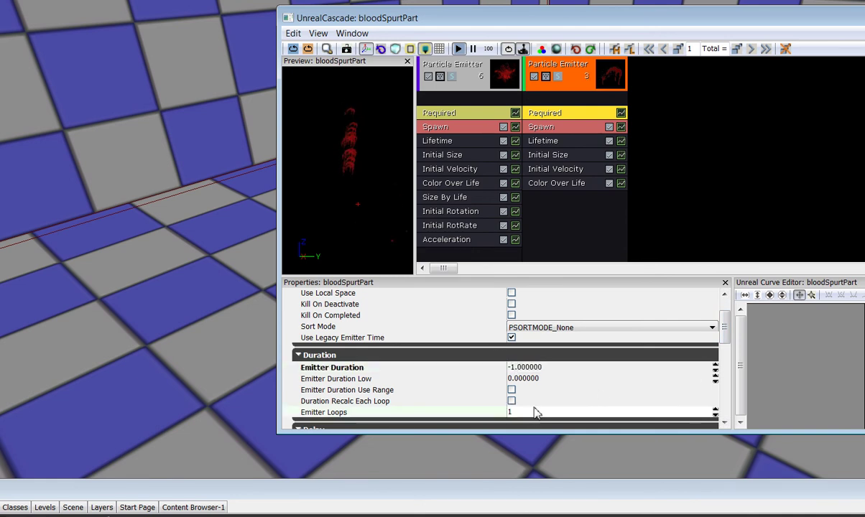
left_click(550, 382)
left_click_drag(728, 325, 730, 354)
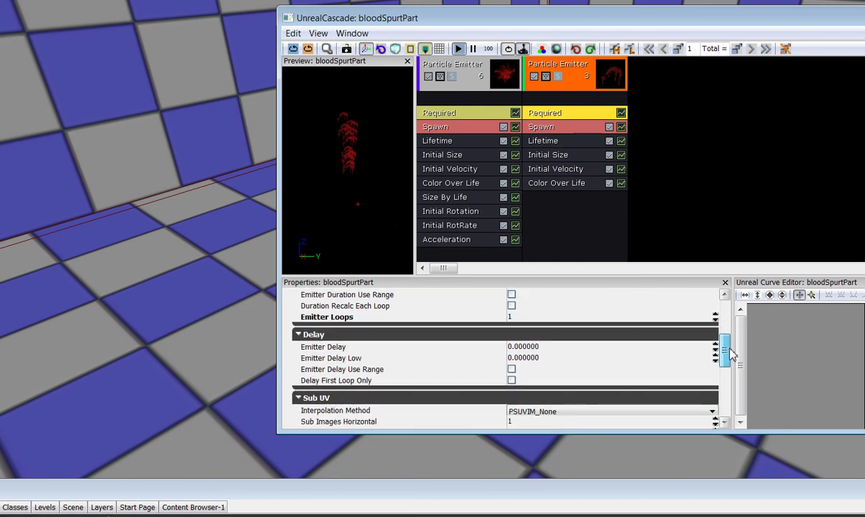
Set the second emitter's constant spawn rate to 0
left_click(553, 130)
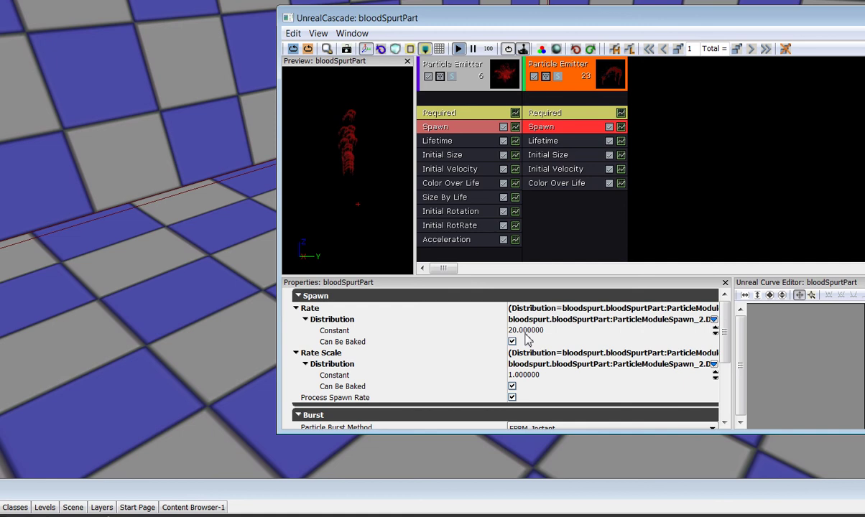
left_click(527, 332)
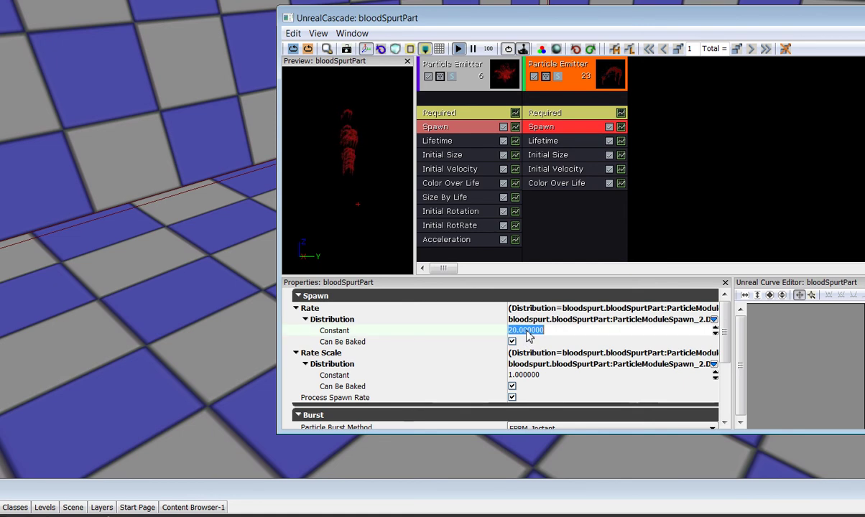
type("0")
key("Return")
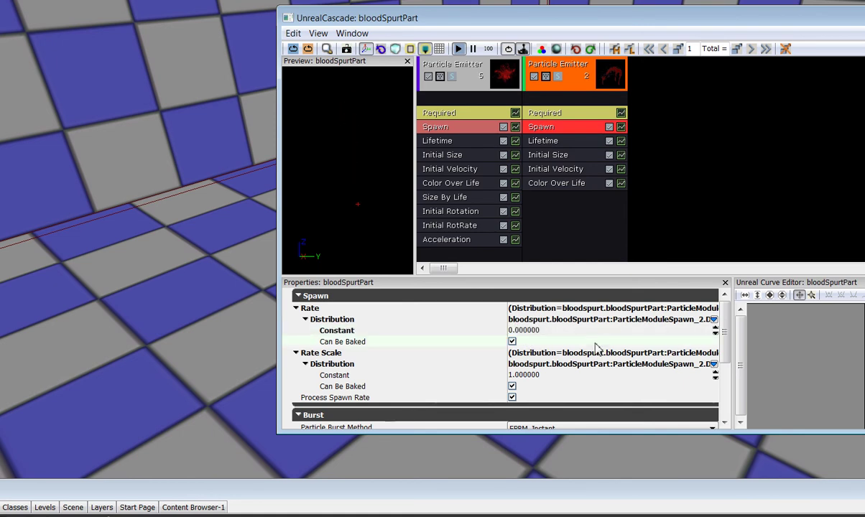
Add an entry to the second emitter's Burst List and set its Count to 10
left_click_drag(725, 332, 721, 372)
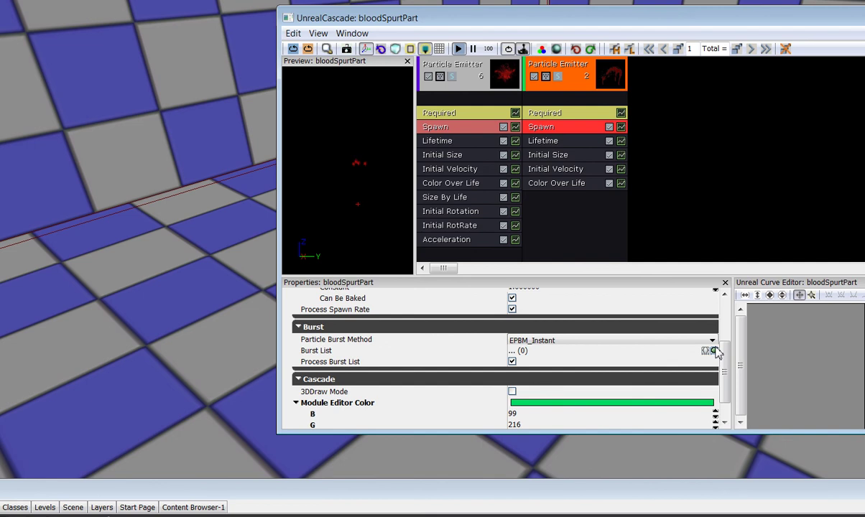
left_click(713, 350)
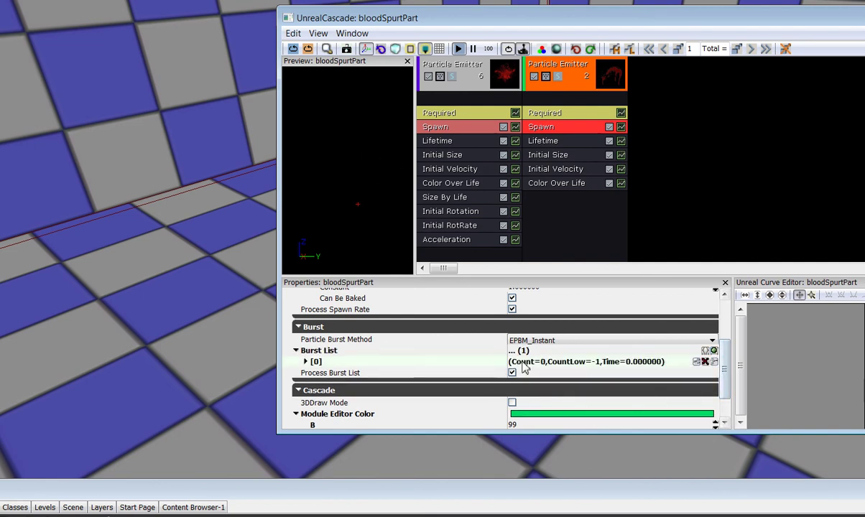
left_click(305, 362)
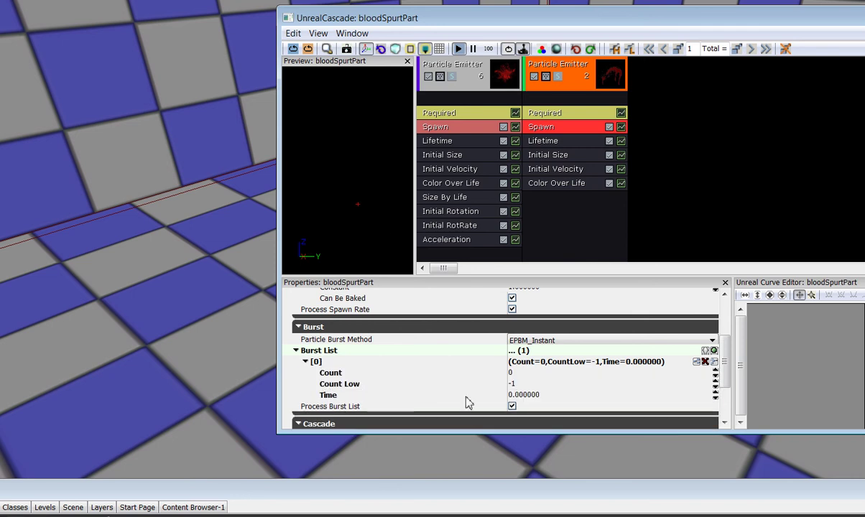
left_click(523, 376)
type("1")
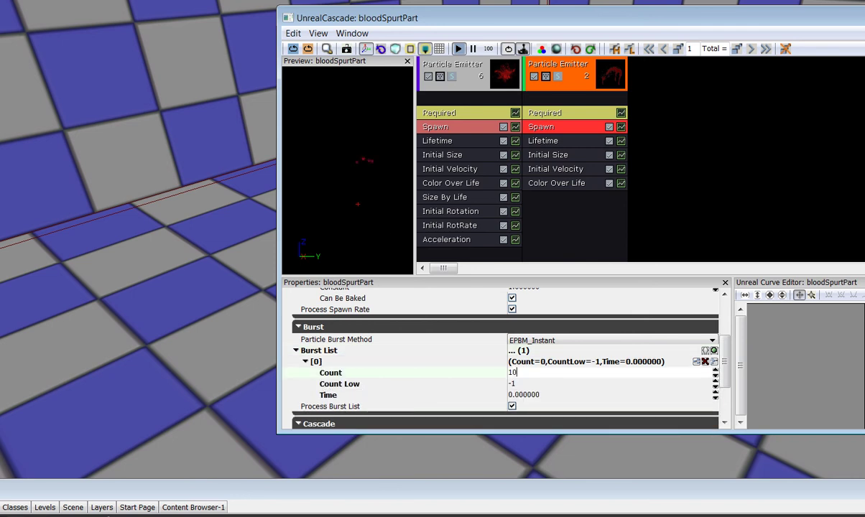
left_click(525, 385)
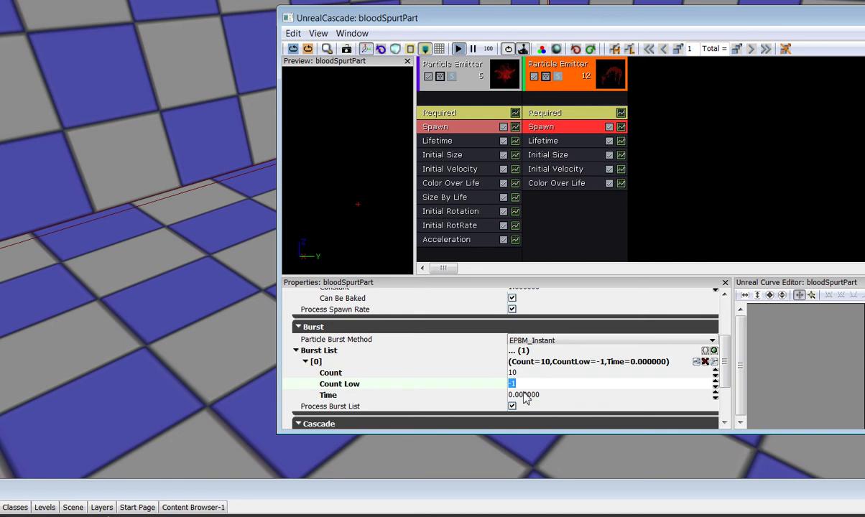
Set the second emitter's Lifetime distribution to a Min of 0.2 and a Max of 0.6
left_click(546, 142)
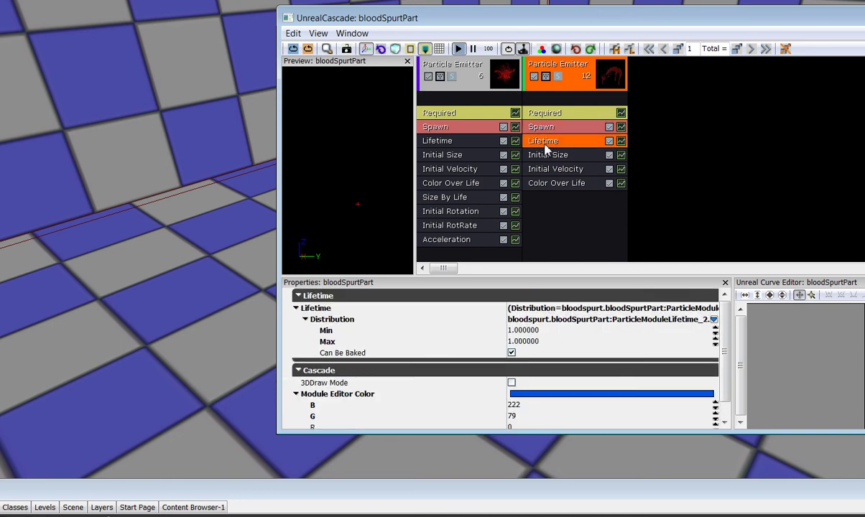
left_click(533, 330)
type(".")
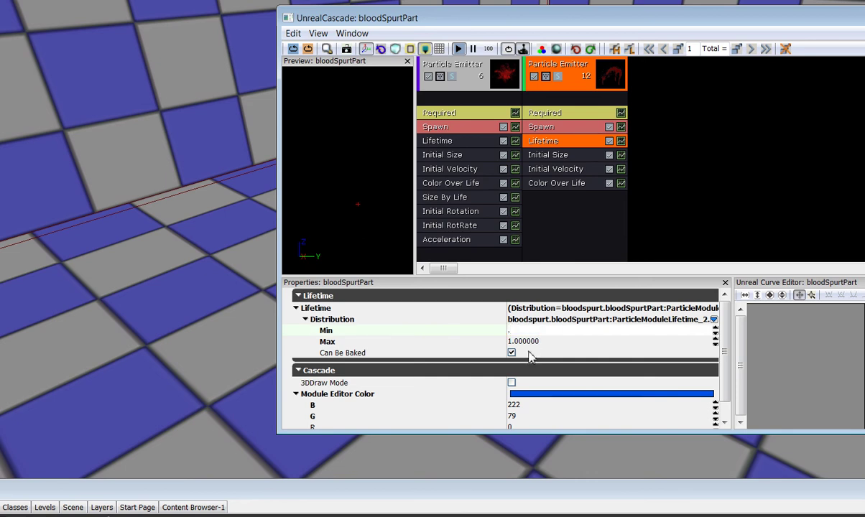
type("2")
key("Return")
left_click(533, 341)
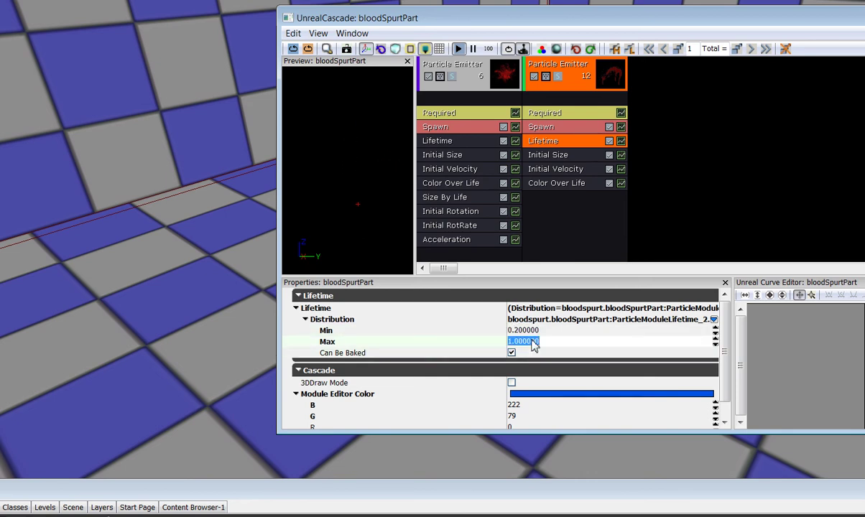
type(".6")
left_click(543, 331)
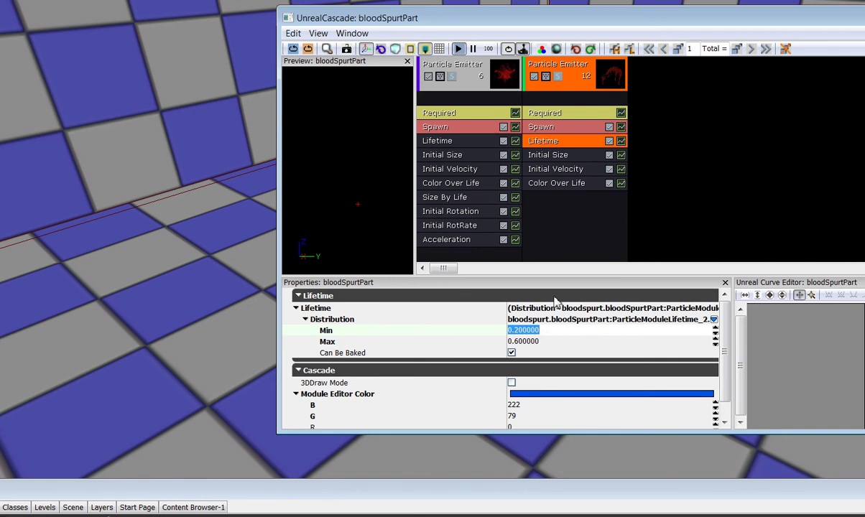
In the second emitter's Initial Size module, set the Start Size Max to X 22, Y 60 and Z 22
left_click(550, 155)
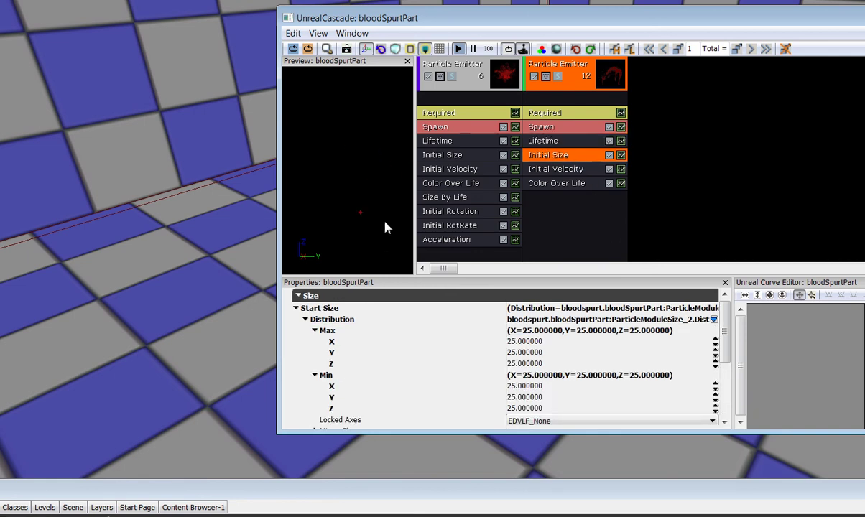
left_click(517, 343)
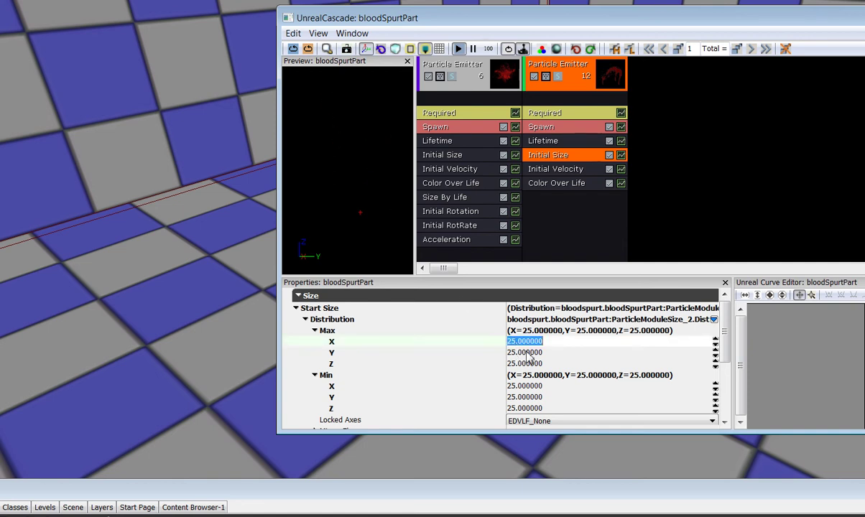
type("22")
left_click(527, 352)
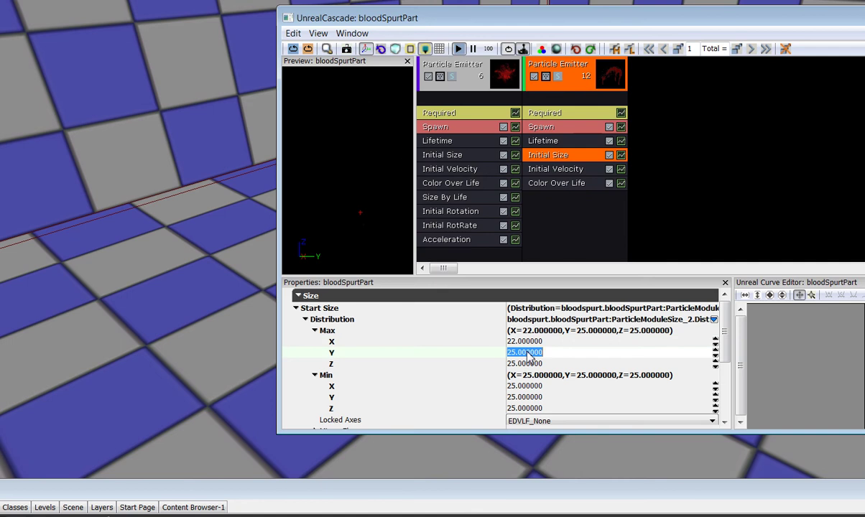
type("60")
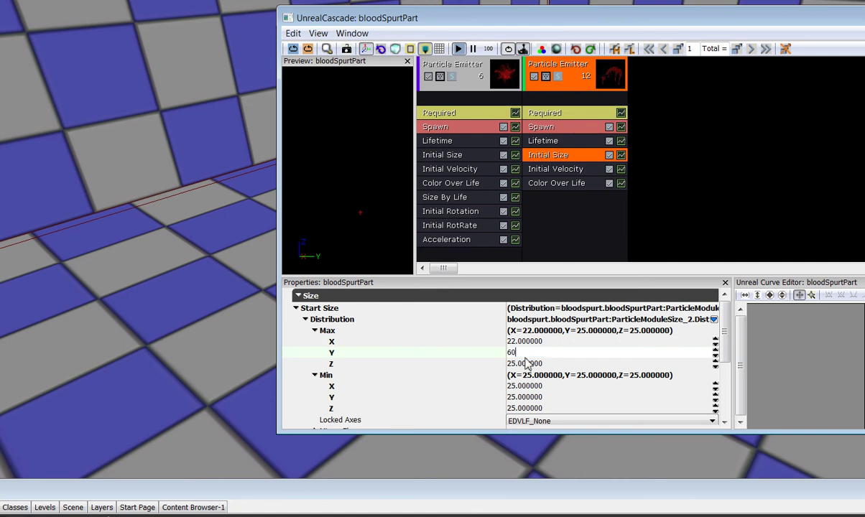
left_click(525, 363)
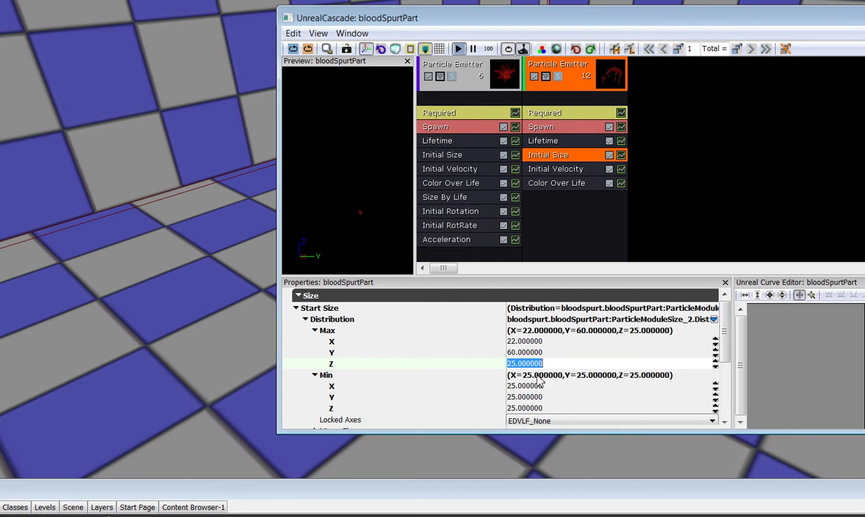
type("22")
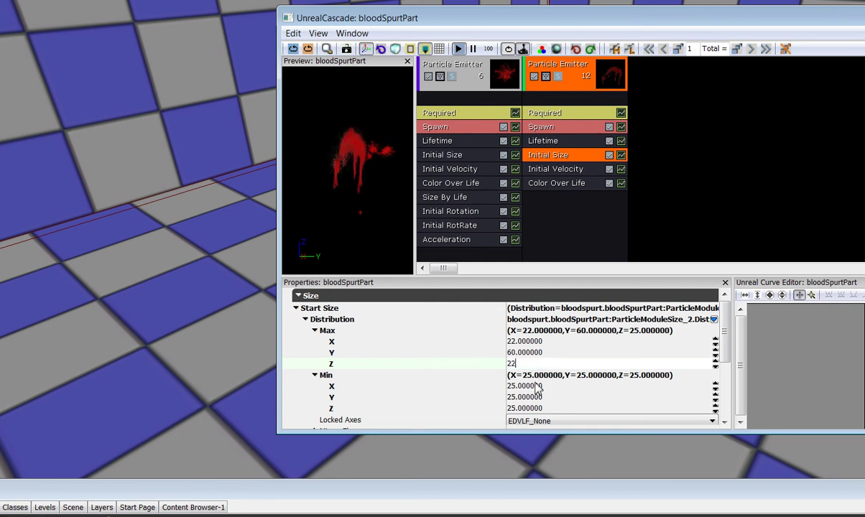
Set the second emitter's Start Size Min to 5 on X, Y and Z
left_click(536, 386)
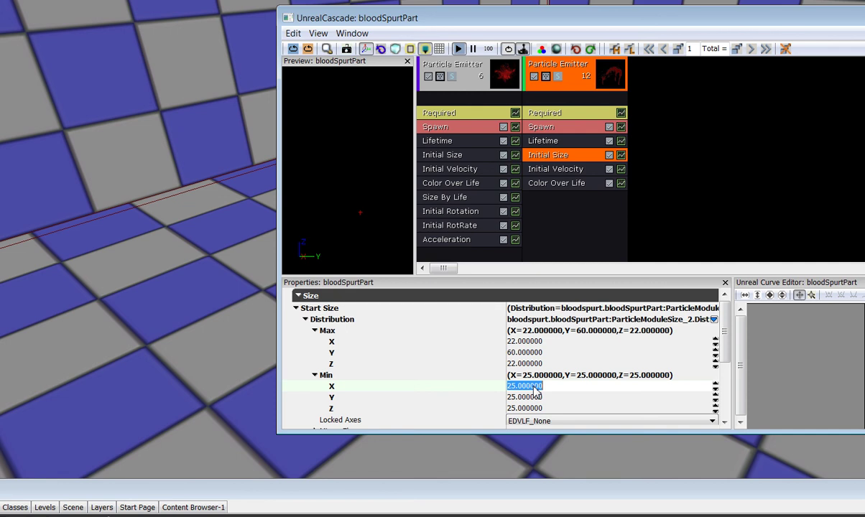
type("5")
left_click(533, 398)
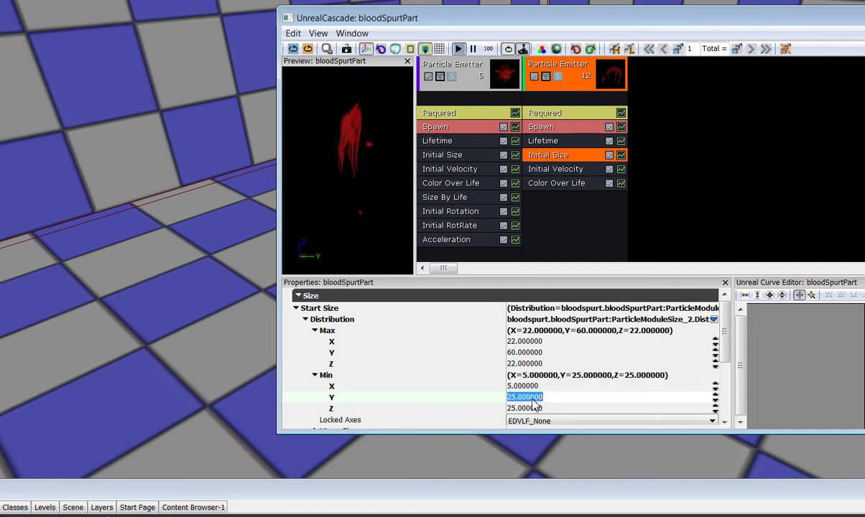
type("5")
left_click(535, 408)
type("5")
left_click(537, 399)
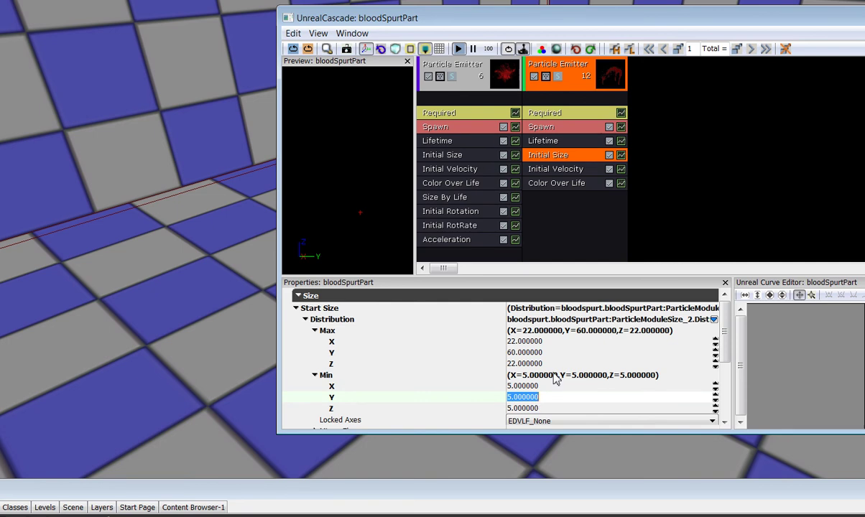
Replace the second emitter's Color Over Life module with an Initial Color module and show its properties
left_click(578, 188)
right_click(576, 186)
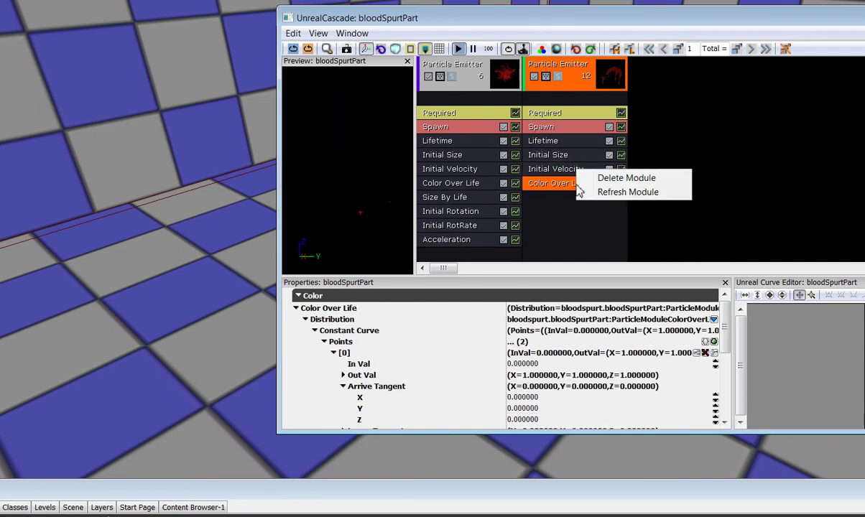
left_click(588, 177)
right_click(571, 190)
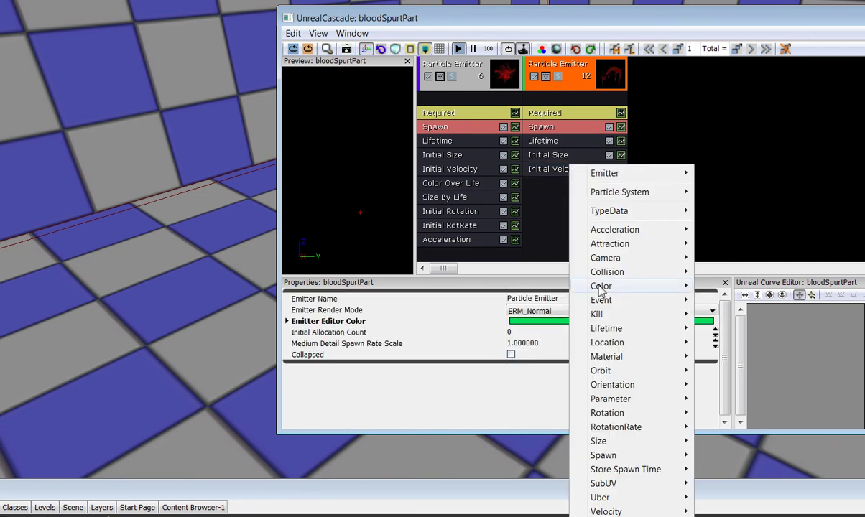
mouse_move(684, 287)
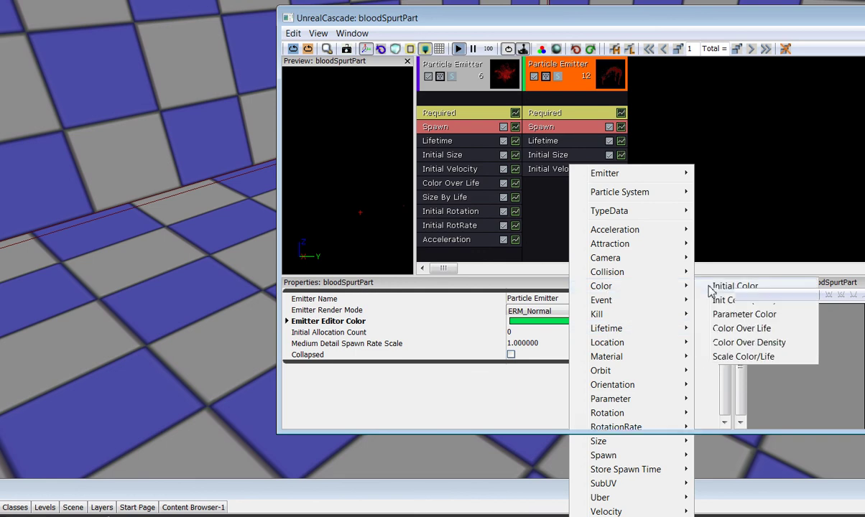
left_click(718, 286)
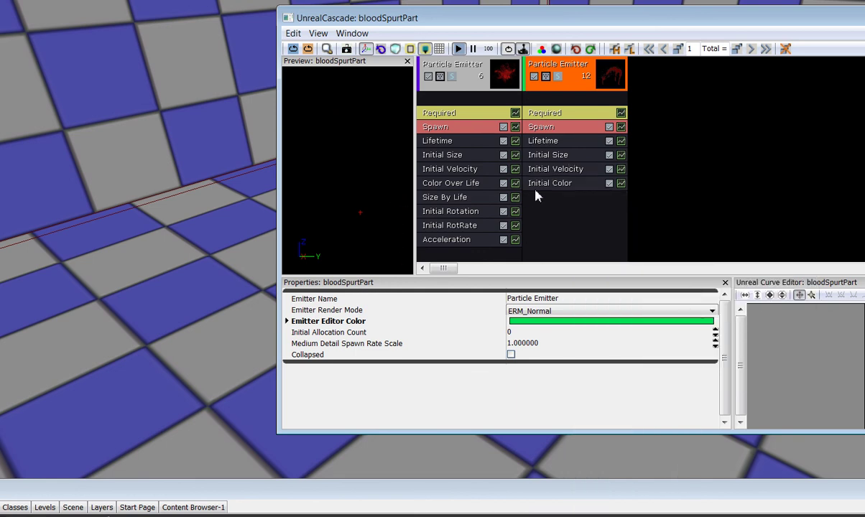
left_click(546, 186)
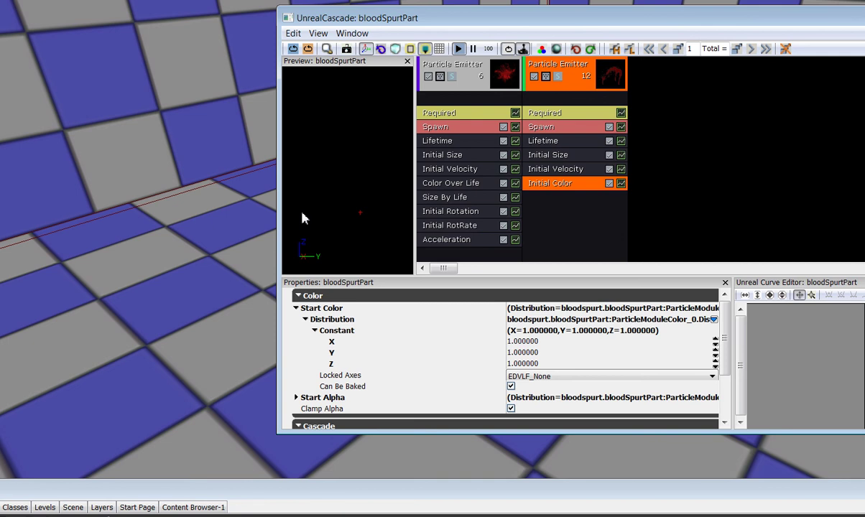
Add an Acceleration module to the second emitter
right_click(554, 204)
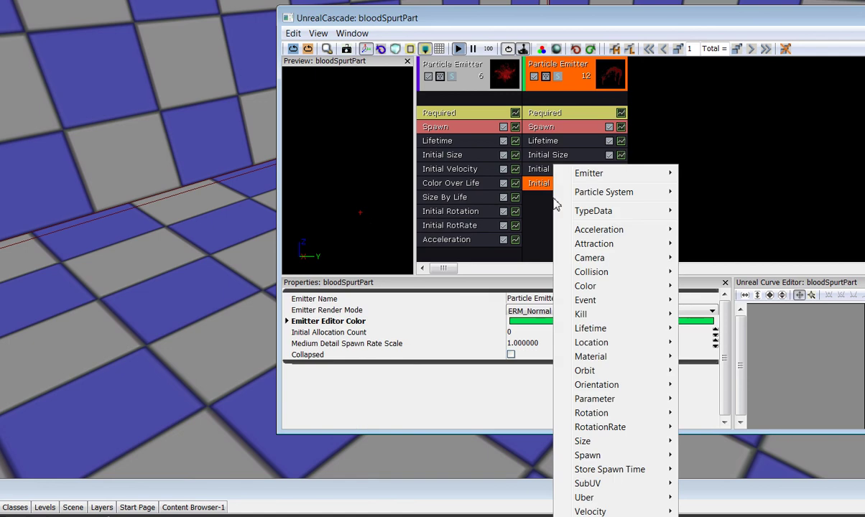
mouse_move(616, 230)
left_click(668, 230)
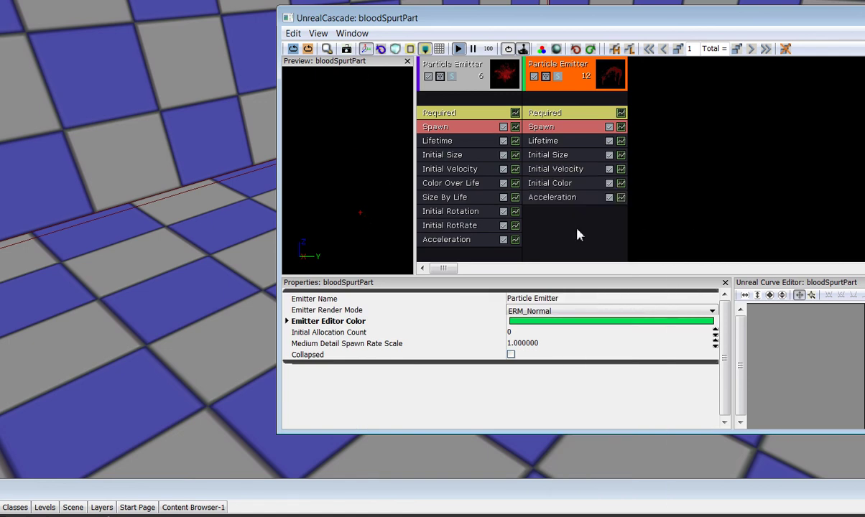
Set both the Max Z and Min Z of the second emitter's Acceleration to -1200
left_click(553, 198)
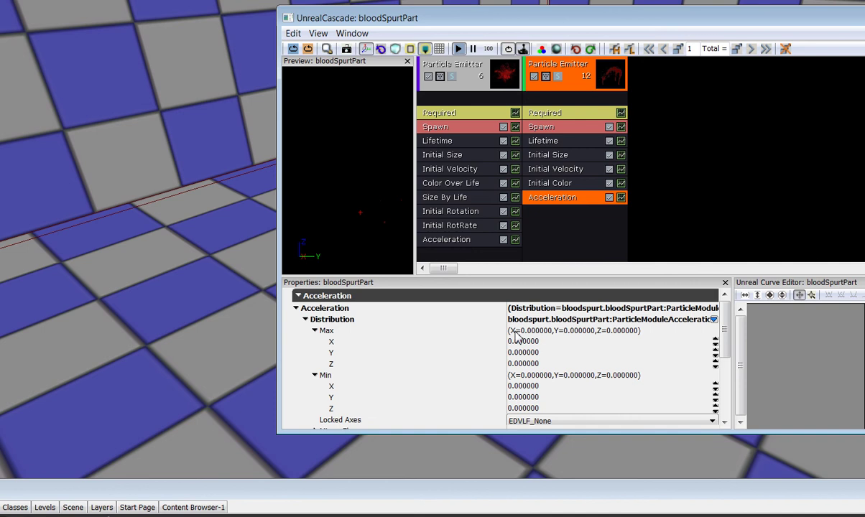
left_click(525, 363)
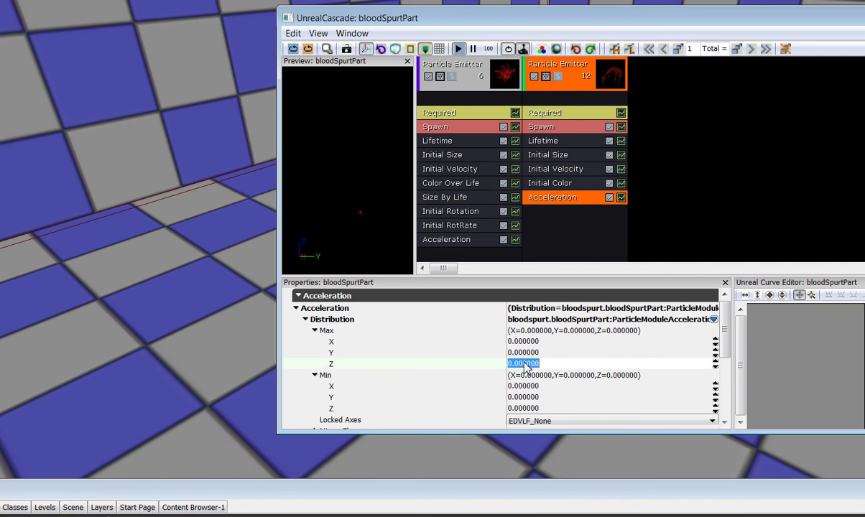
type("-1200")
left_click(535, 409)
type("-")
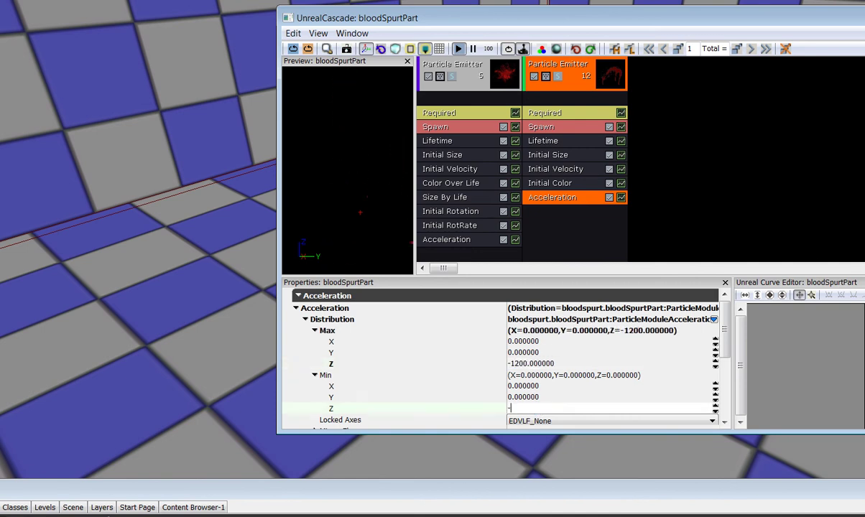
type("122")
left_click(532, 387)
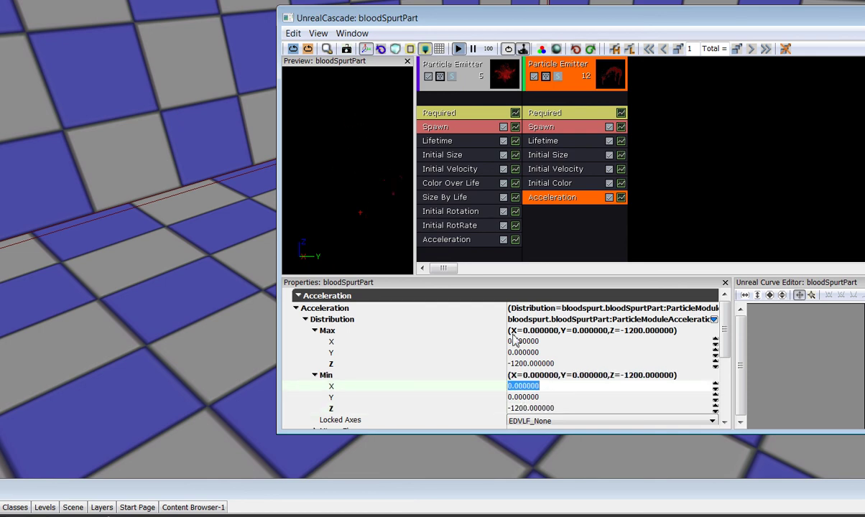
left_click_drag(392, 202, 390, 209)
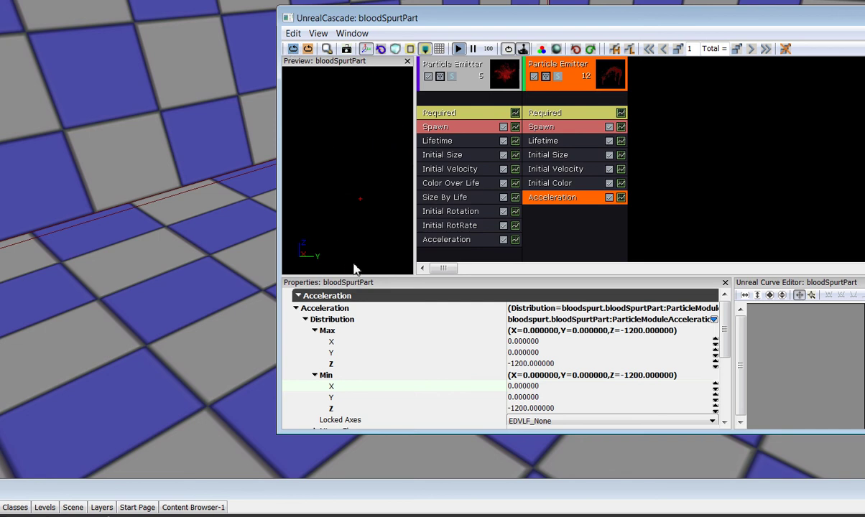
Add a Size By Life module to the second emitter and insert a new first point in its Life Multiplier curve
right_click(536, 219)
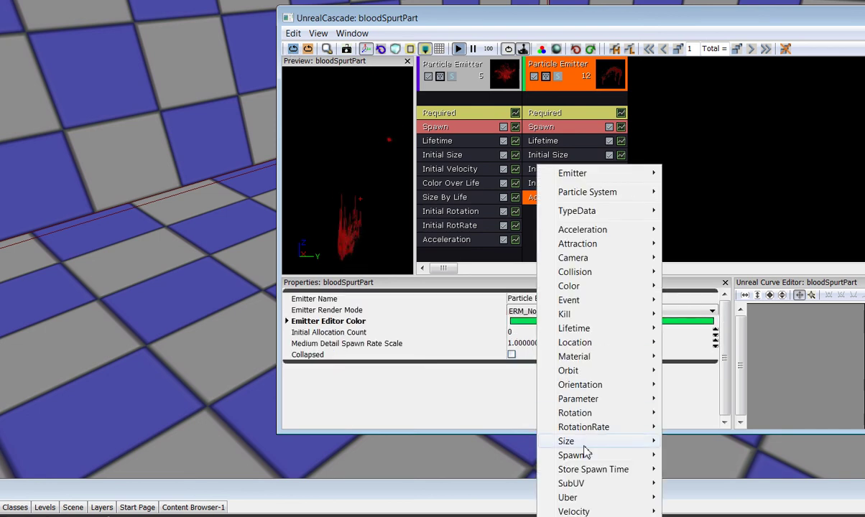
mouse_move(584, 444)
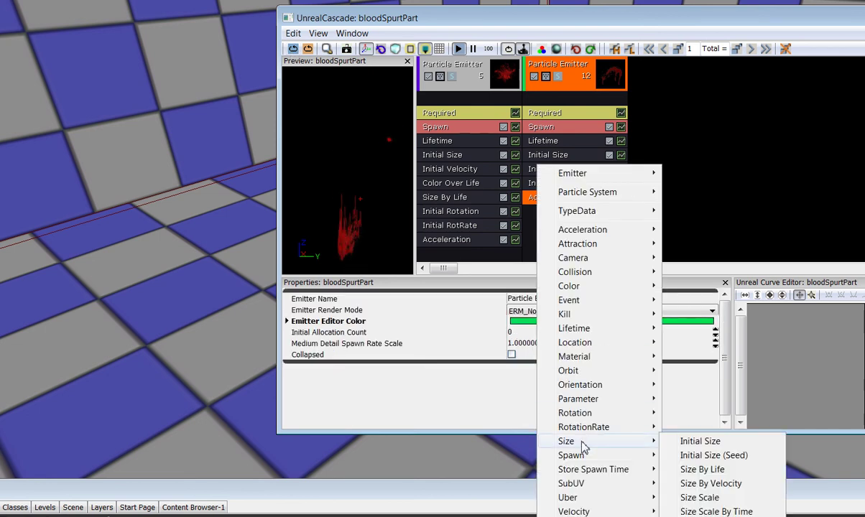
left_click(696, 471)
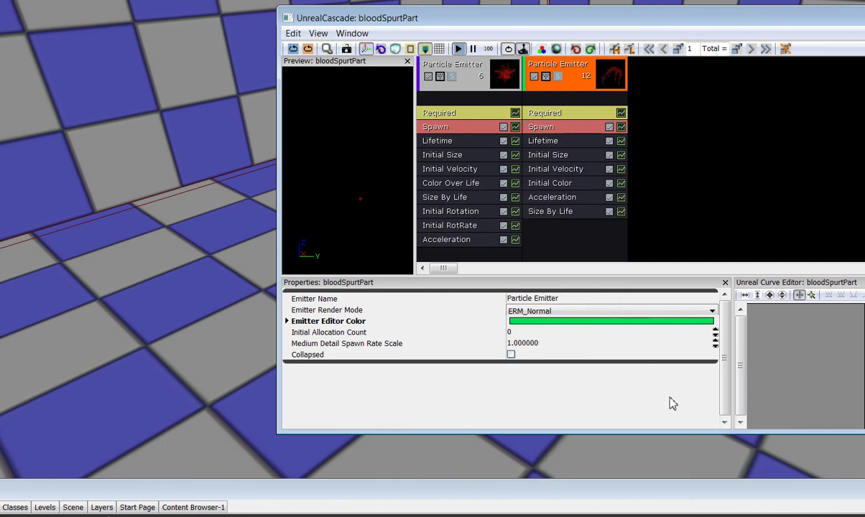
left_click(547, 213)
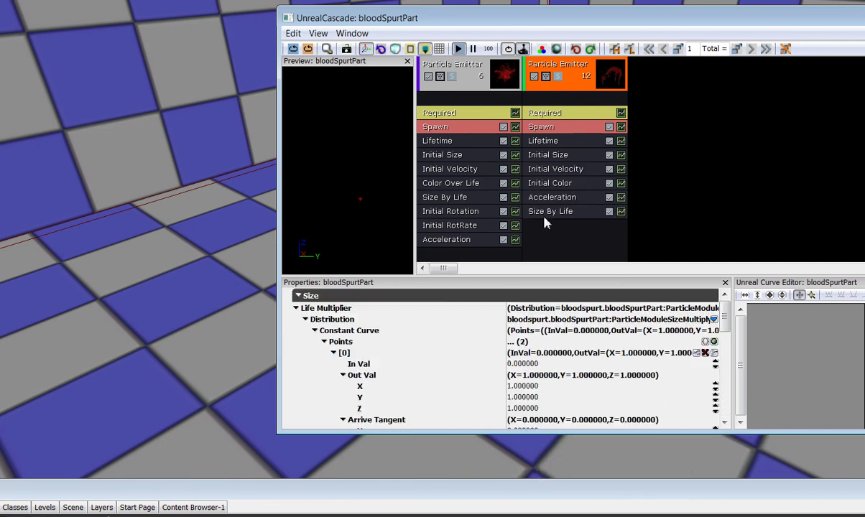
left_click(713, 353)
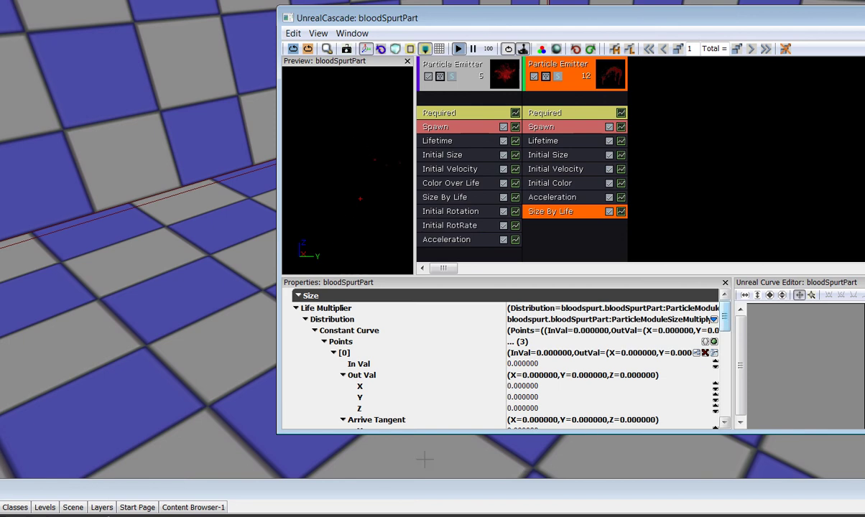
Set the first Life Multiplier point of the second emitter's Size By Life to In Val 0.002 and Out Val X 0.65, Y 0.9, Z 1
left_click(527, 364)
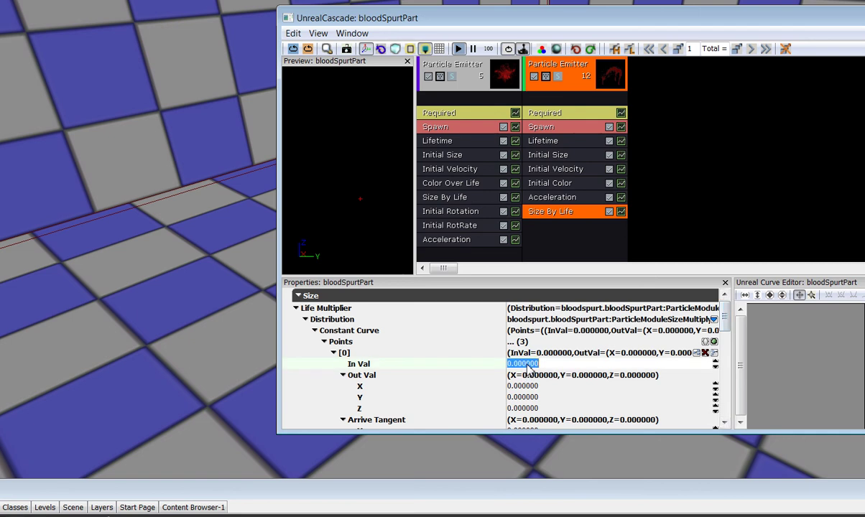
type(".002")
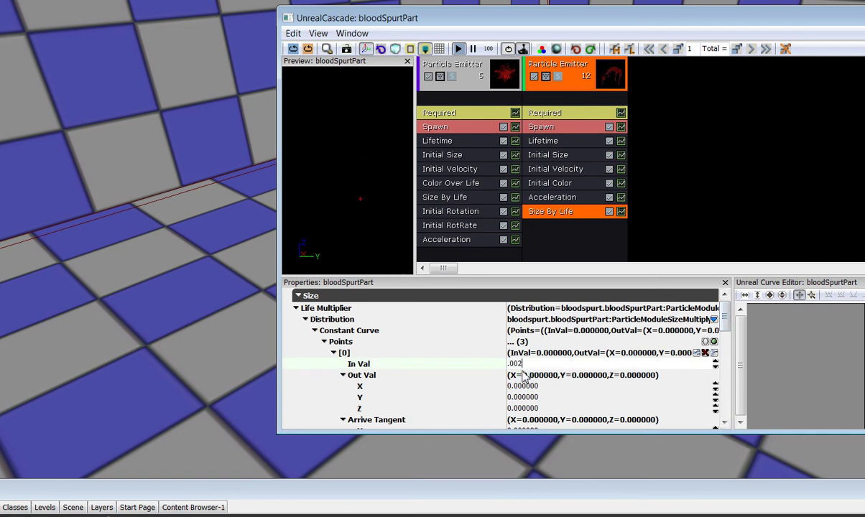
left_click(521, 386)
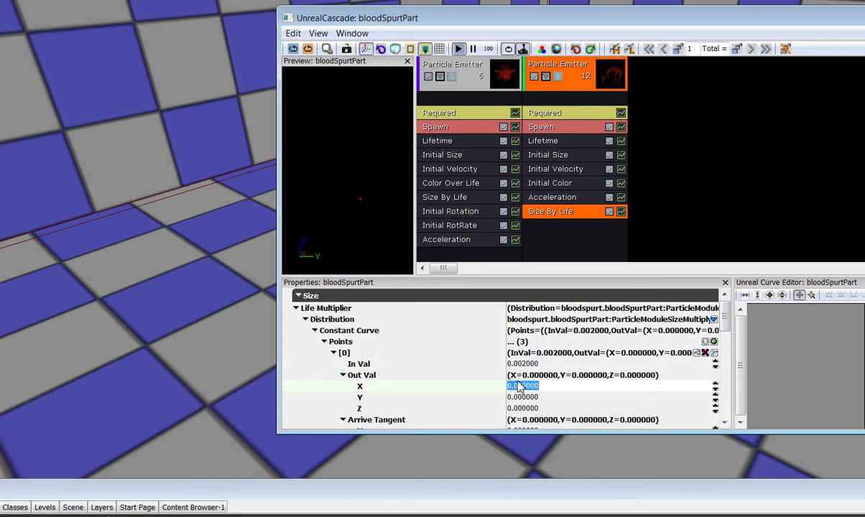
type(".65")
left_click(519, 397)
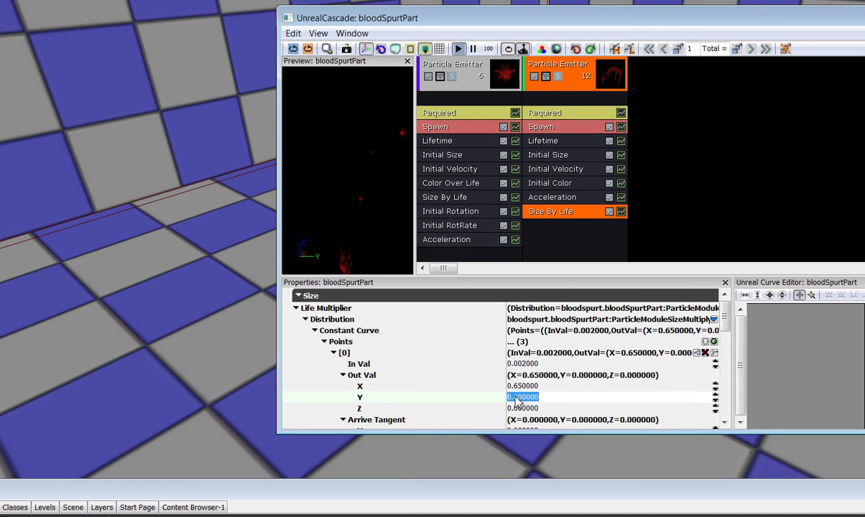
type(".9")
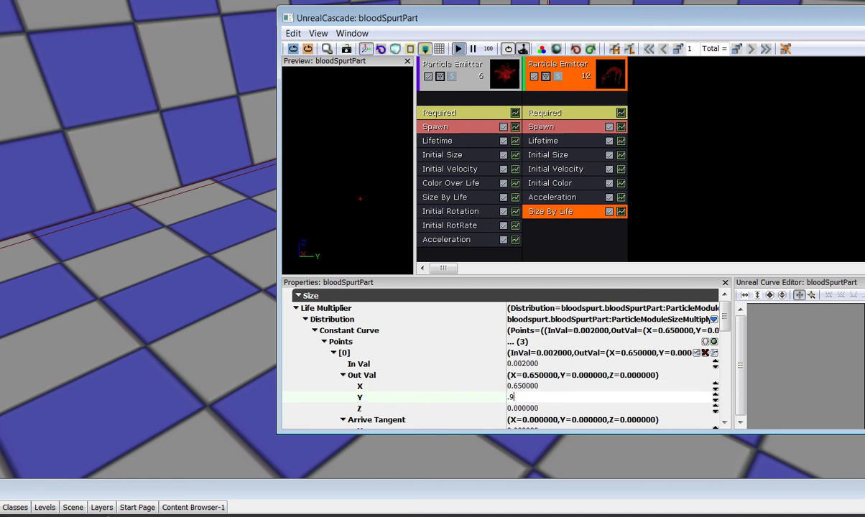
left_click(521, 408)
type("1")
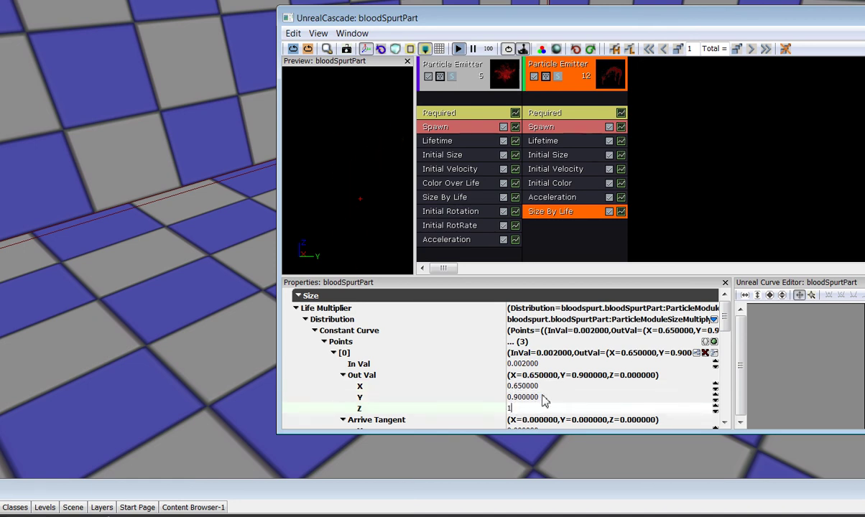
left_click(547, 397)
Set Life Multiplier point [1] to In Val 0.6 with Out Val X 1, Y 0.8 and Z 0
scroll(725, 348, "down", 3)
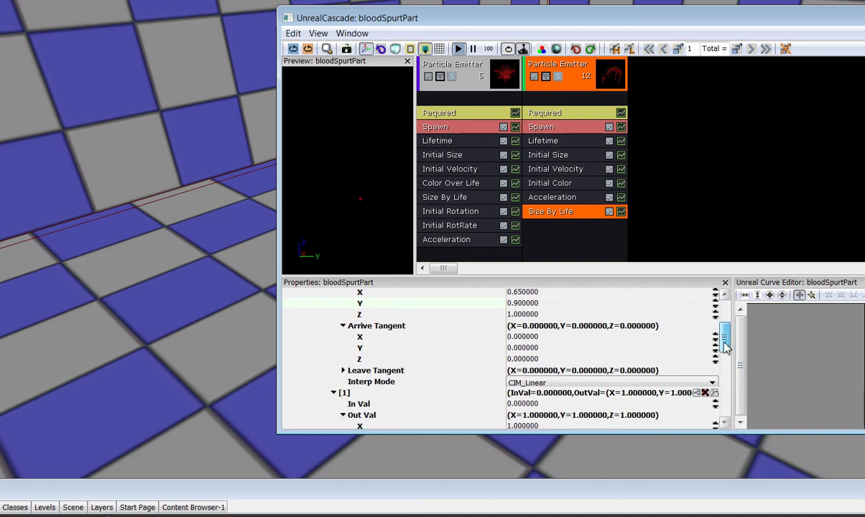
scroll(725, 348, "down", 2)
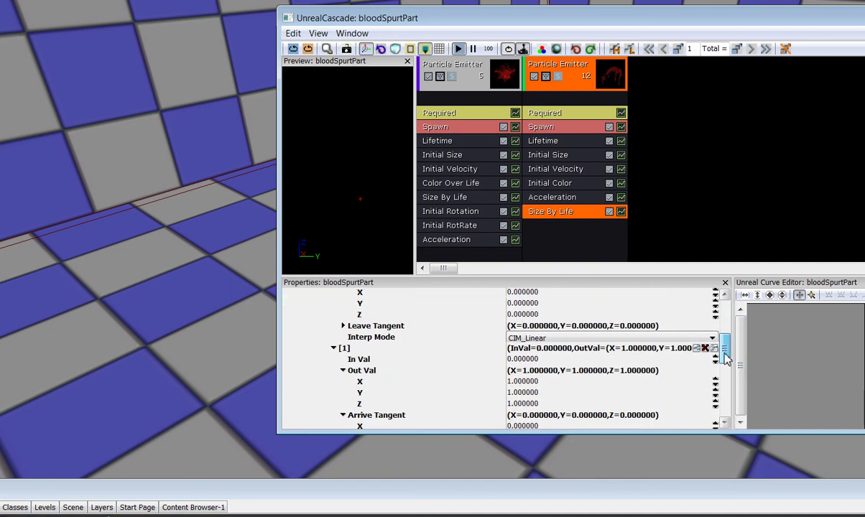
left_click(551, 327)
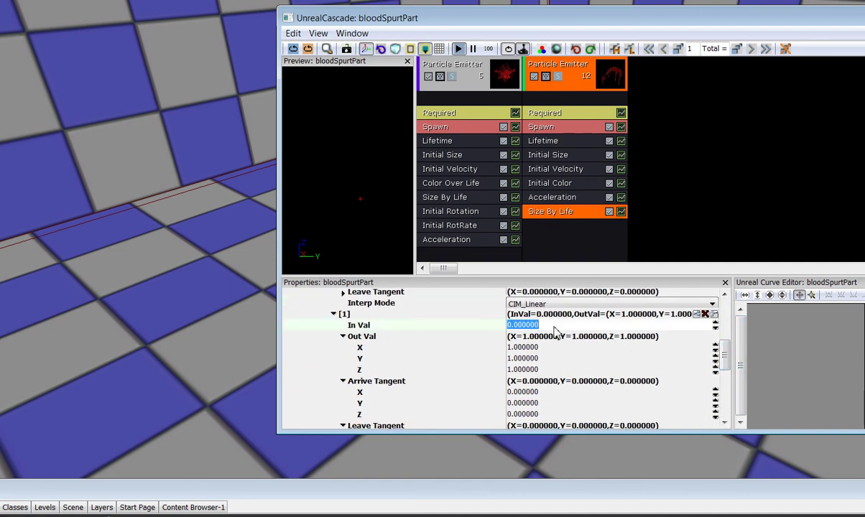
type(".6")
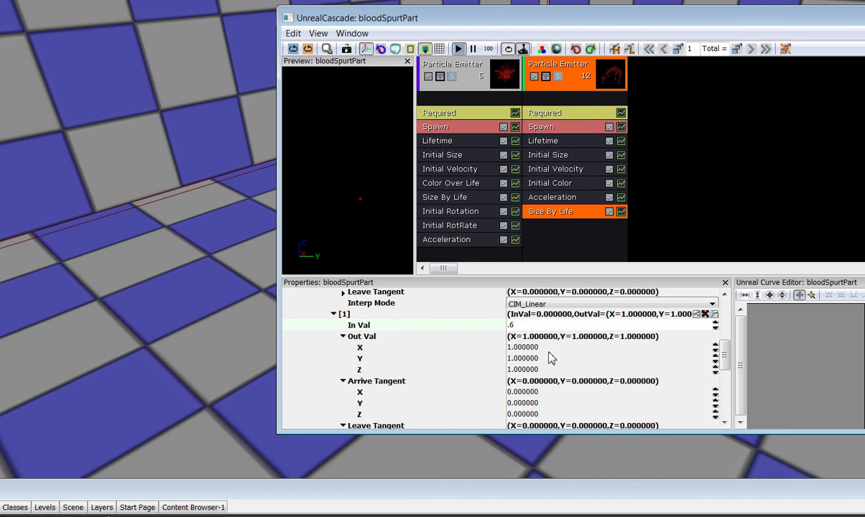
key("Tab")
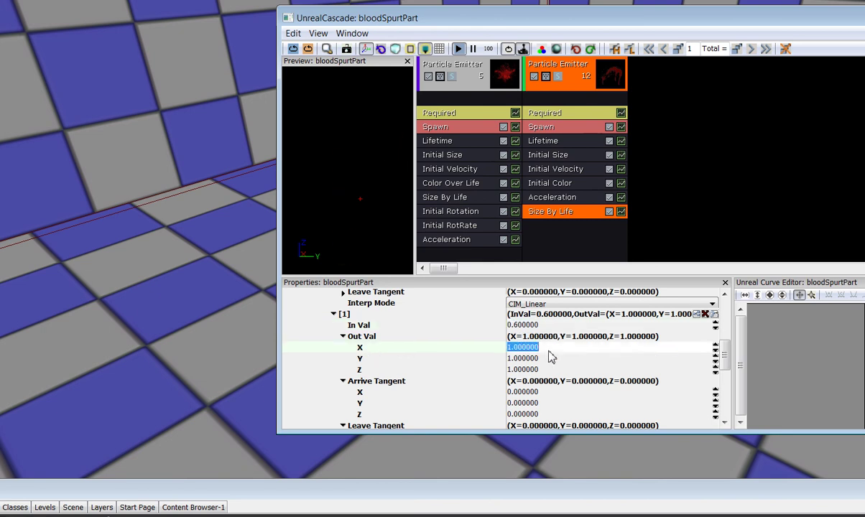
type("1")
key("Tab")
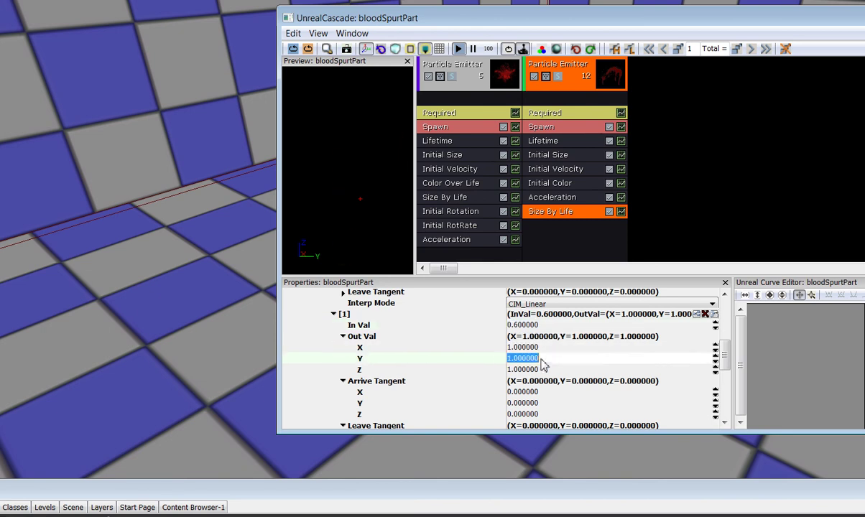
type(".8")
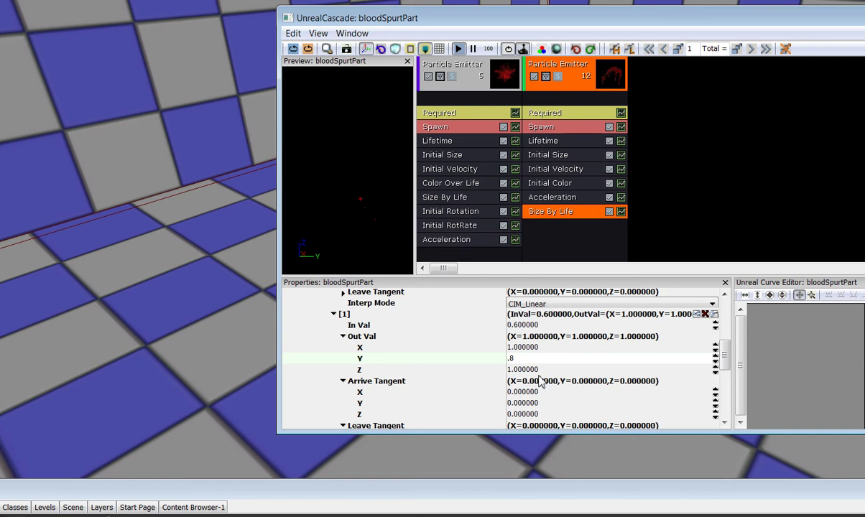
key("Tab")
type("0")
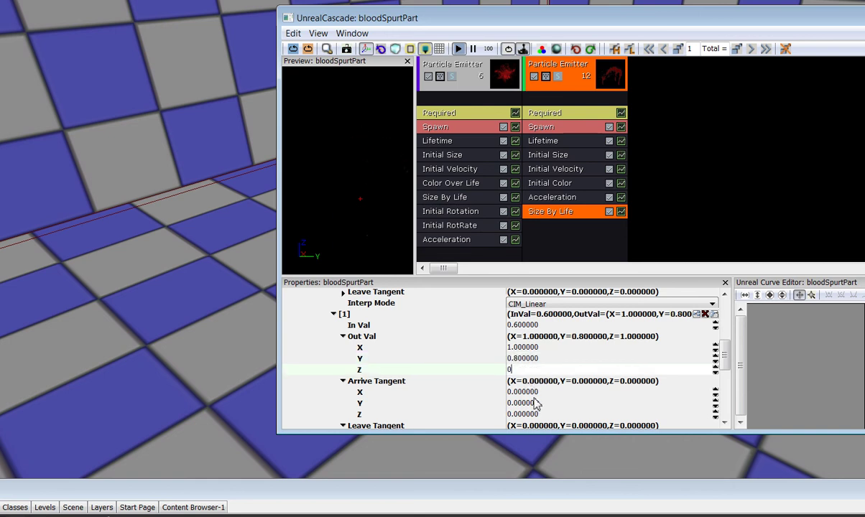
left_click(560, 401)
left_click(559, 392)
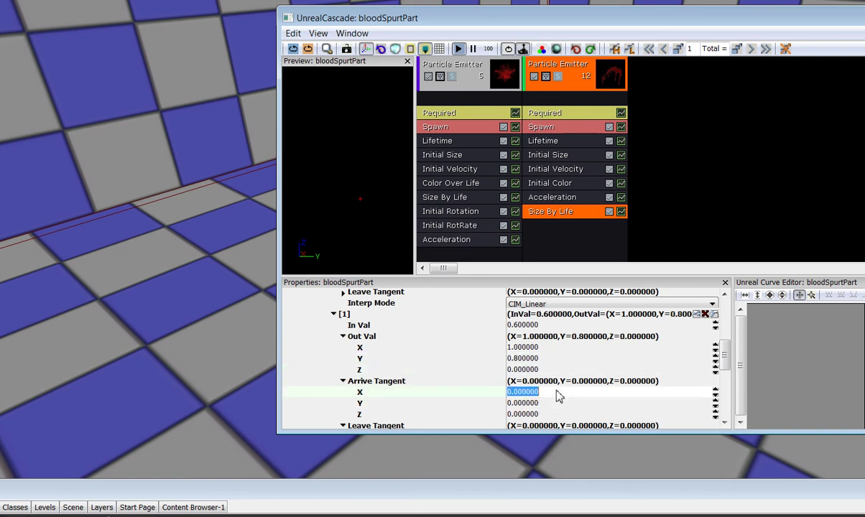
Expand Life Multiplier point [2] and set its In Val to -1, Out Val X to 1.4 and Y to 0.05
left_click_drag(725, 357, 726, 393)
left_click(334, 358)
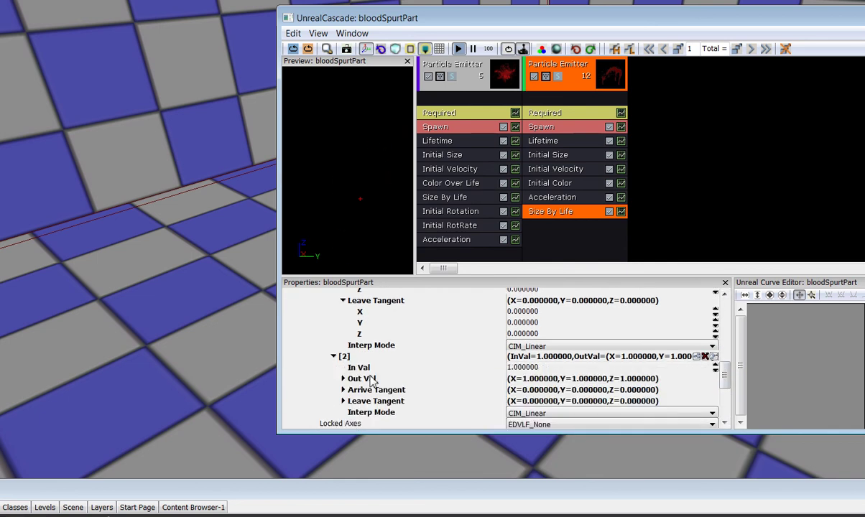
left_click(343, 378)
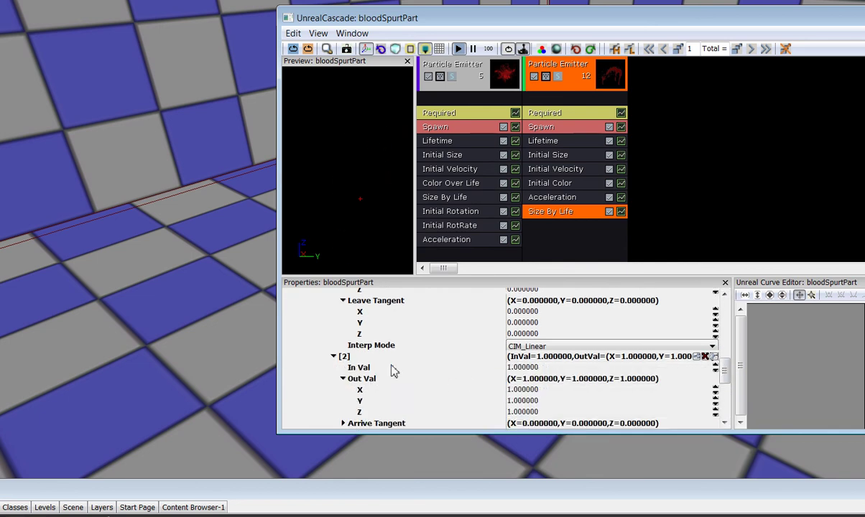
left_click(521, 369)
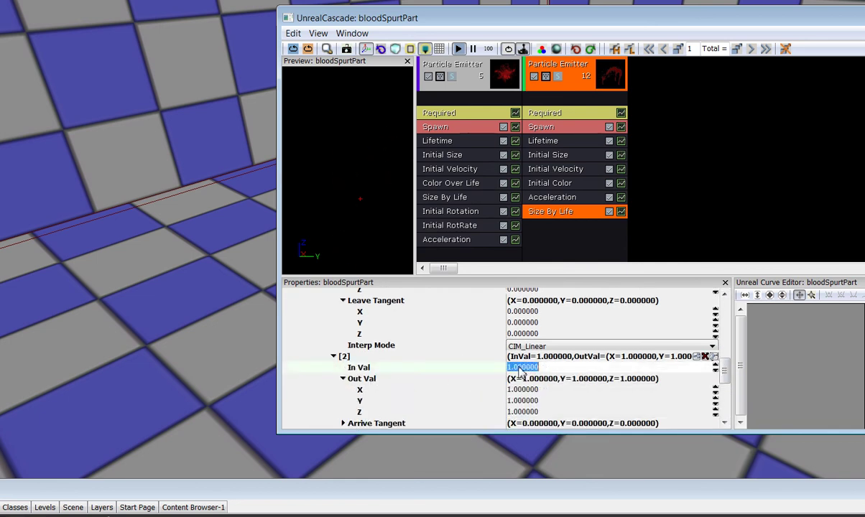
type("-1")
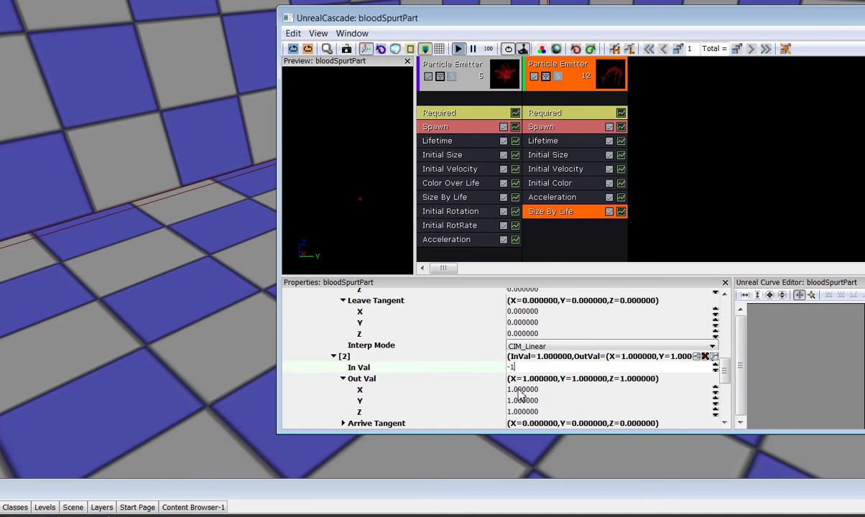
left_click(521, 389)
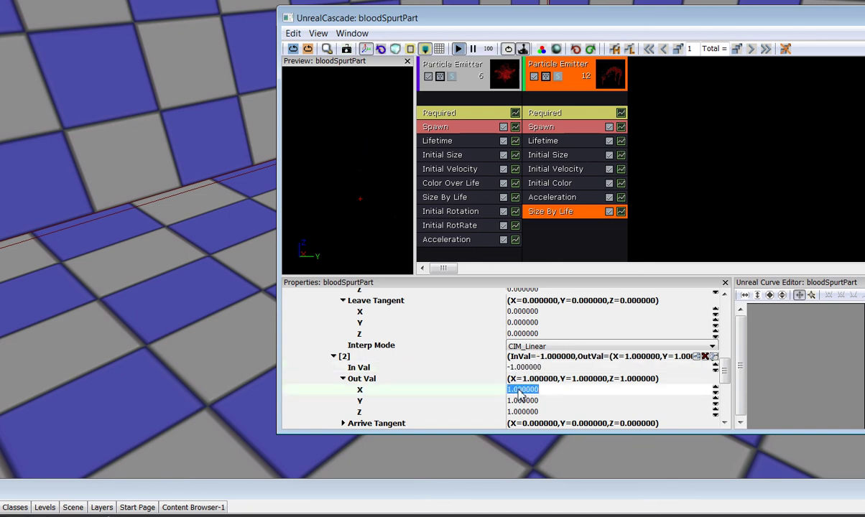
type("1.4")
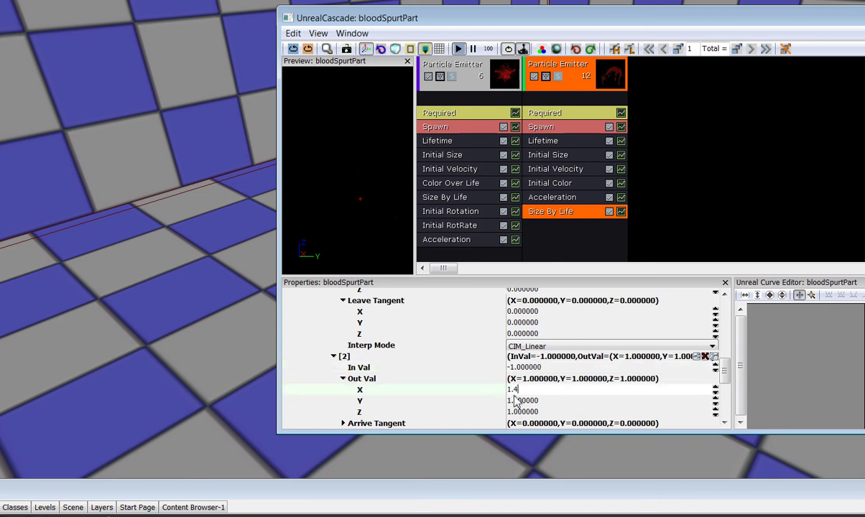
left_click(514, 400)
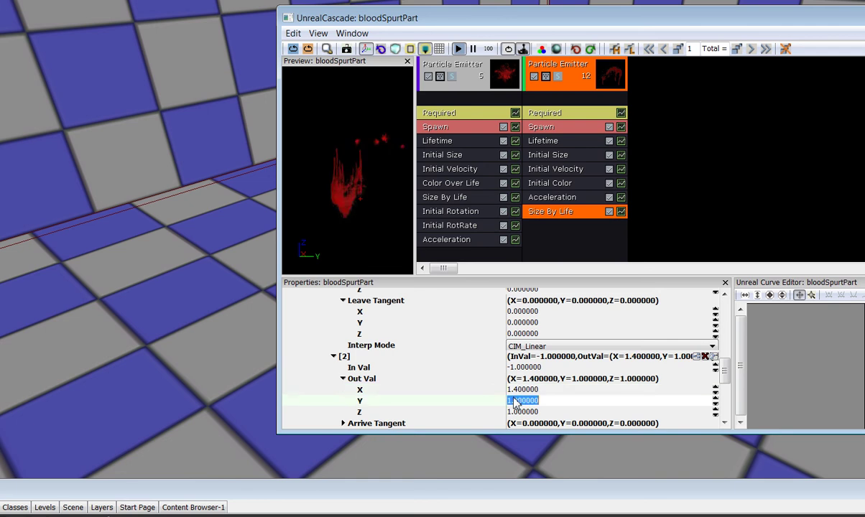
key("BackSpace")
type(".05")
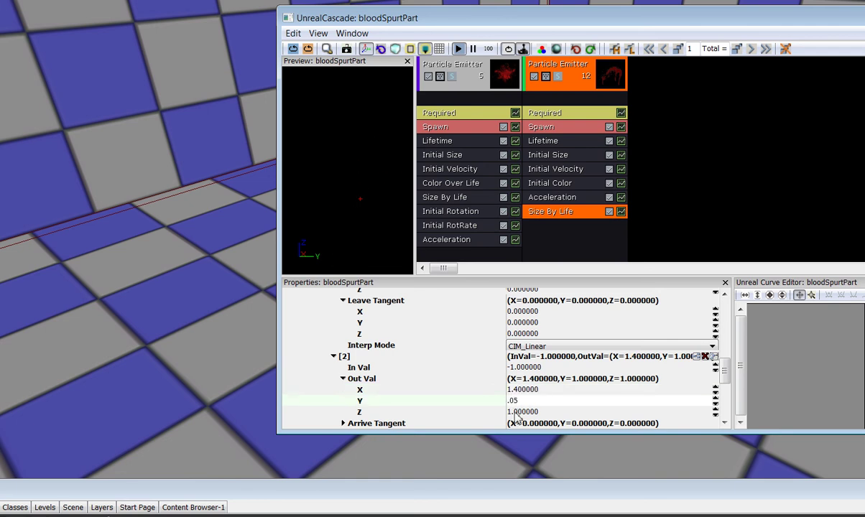
left_click(516, 411)
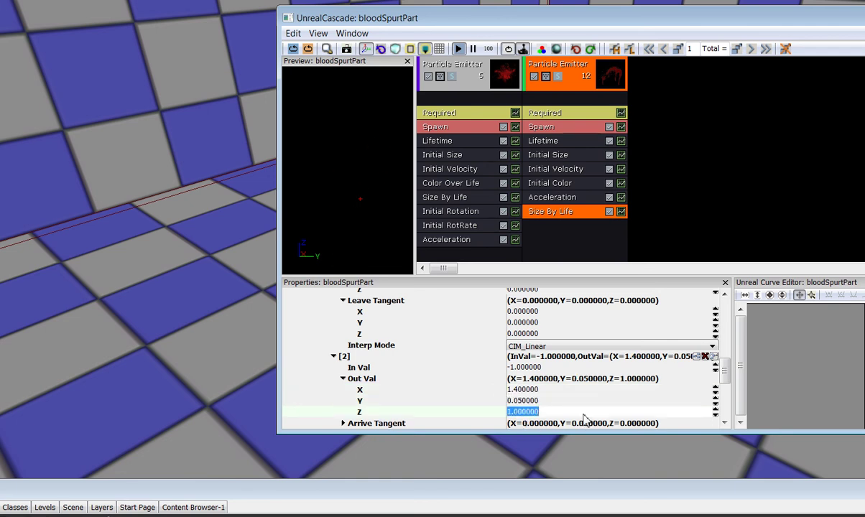
Set the Locked Axes of the Life Multiplier distribution to EDVLF_XZ
left_click_drag(724, 370, 724, 390)
left_click(718, 364)
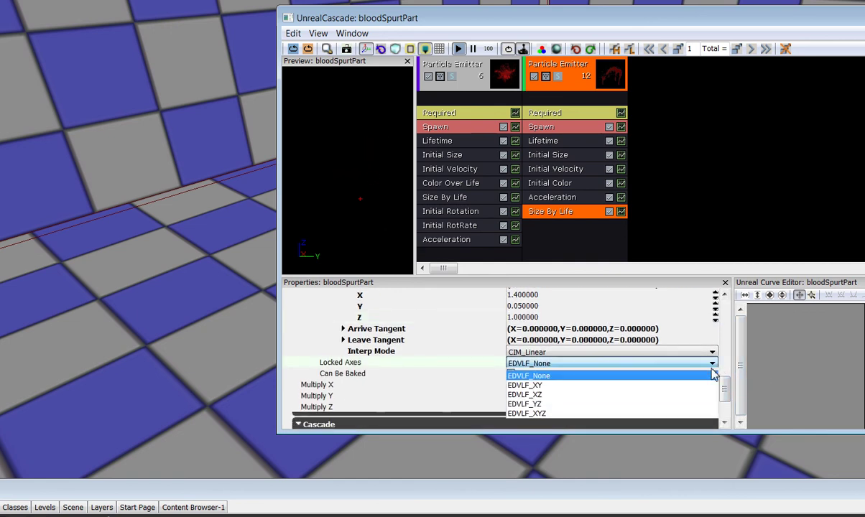
left_click(639, 400)
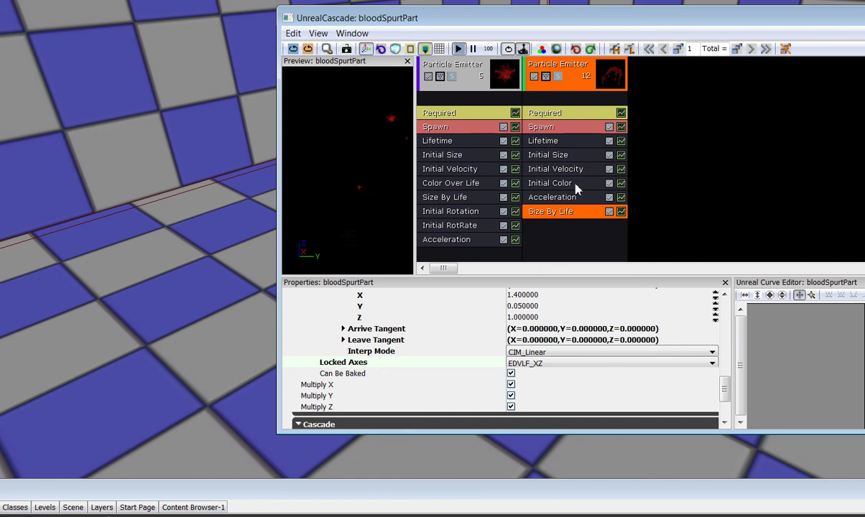
Set the Max start velocity of the second emitter's Initial Velocity module to X 800, Y 450 and Z 400
left_click(543, 169)
left_click(517, 339)
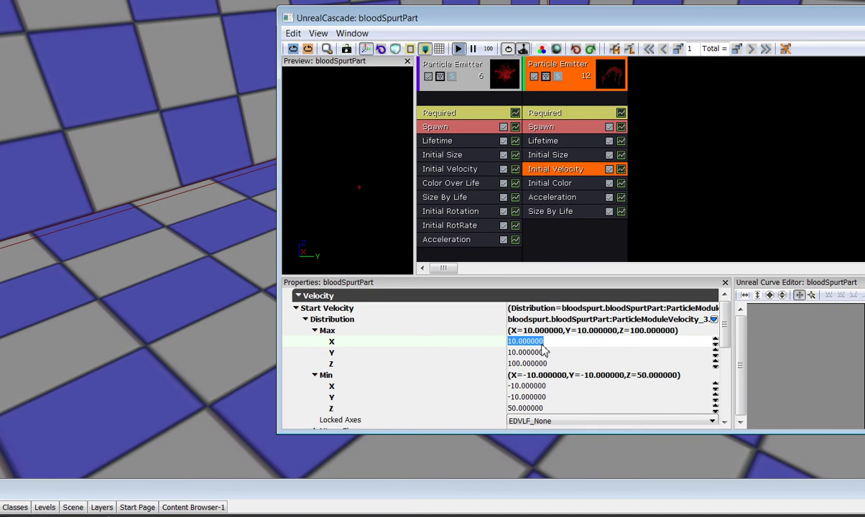
type("800")
left_click(539, 353)
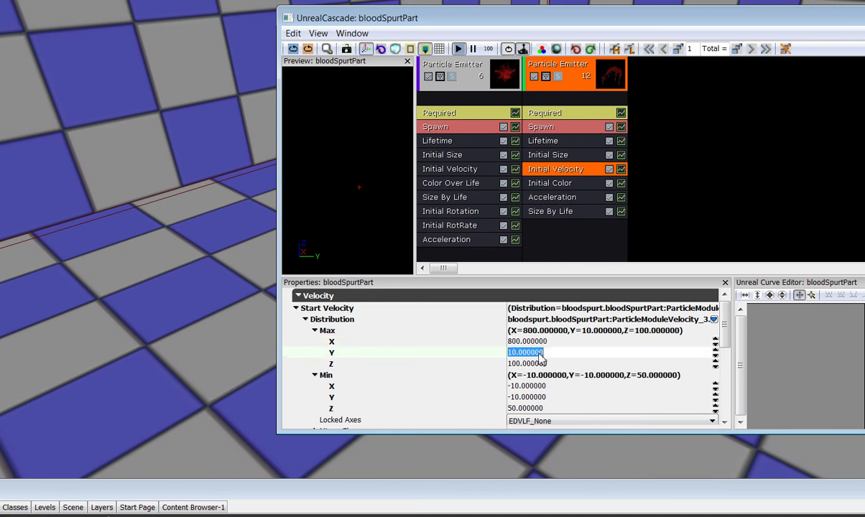
type("450")
left_click(539, 363)
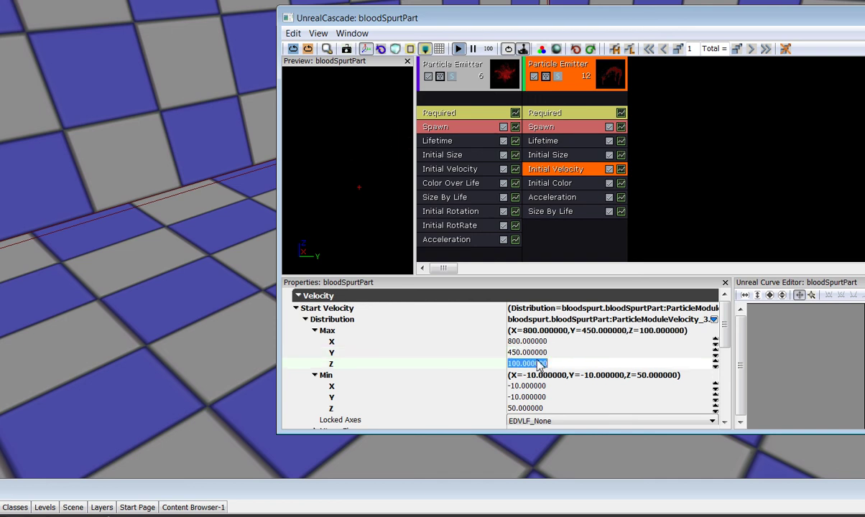
type("400")
left_click(550, 397)
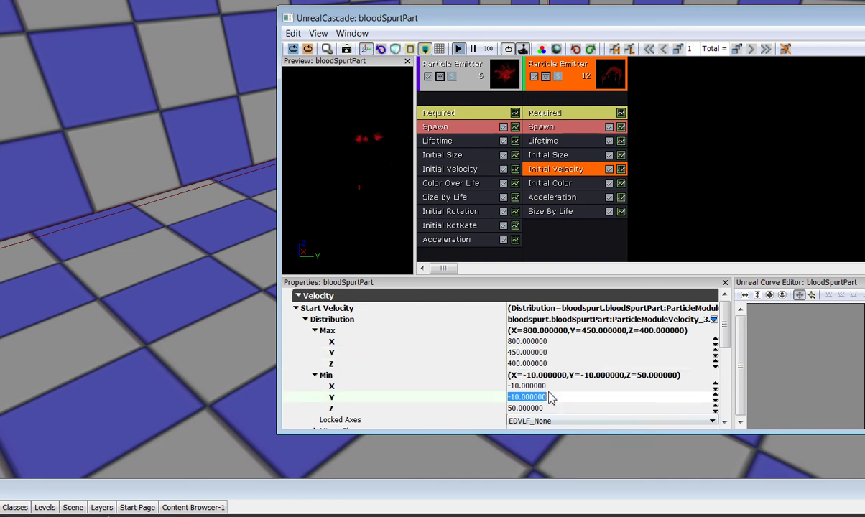
Set the Min start velocity of the second emitter's Initial Velocity module to X 100, Y 50 and Z 200
left_click(548, 388)
type("5")
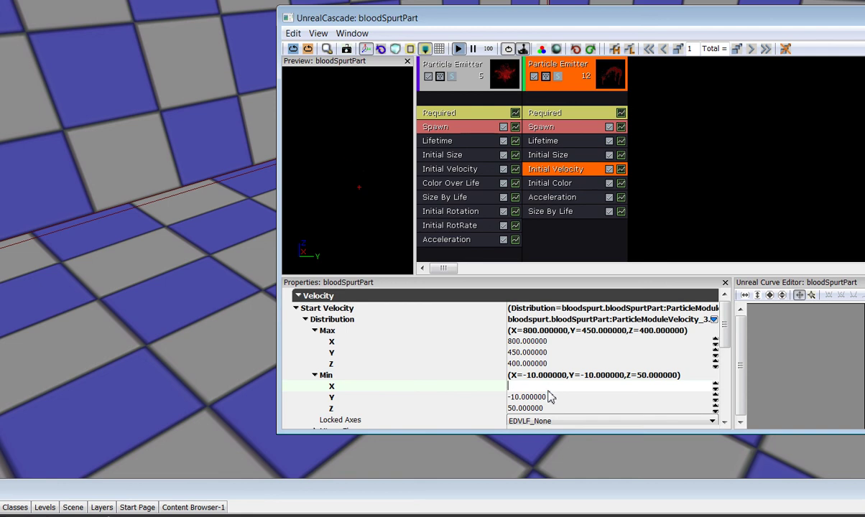
key("BackSpace")
type("100")
left_click(542, 397)
type("5")
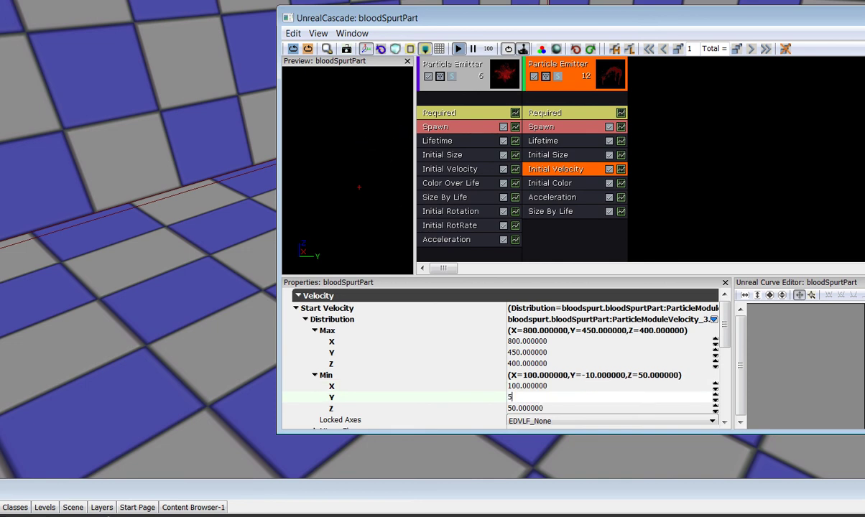
type("0")
left_click(540, 408)
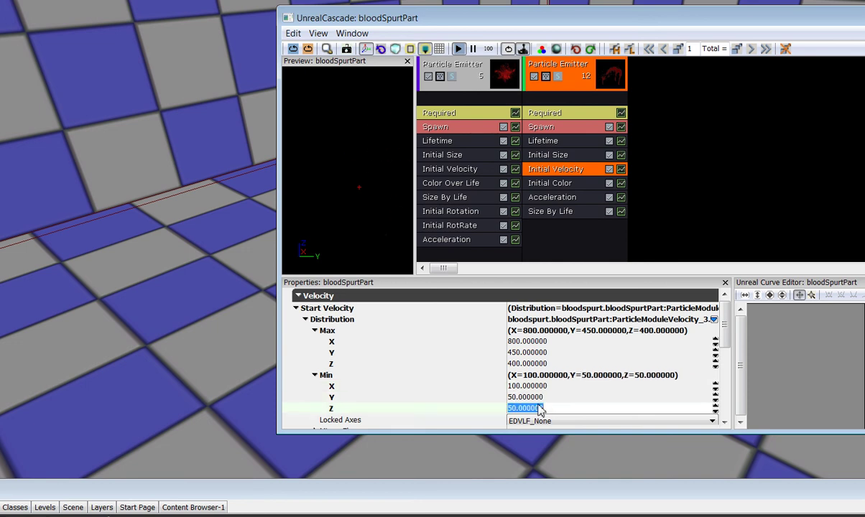
type("200")
left_click(553, 399)
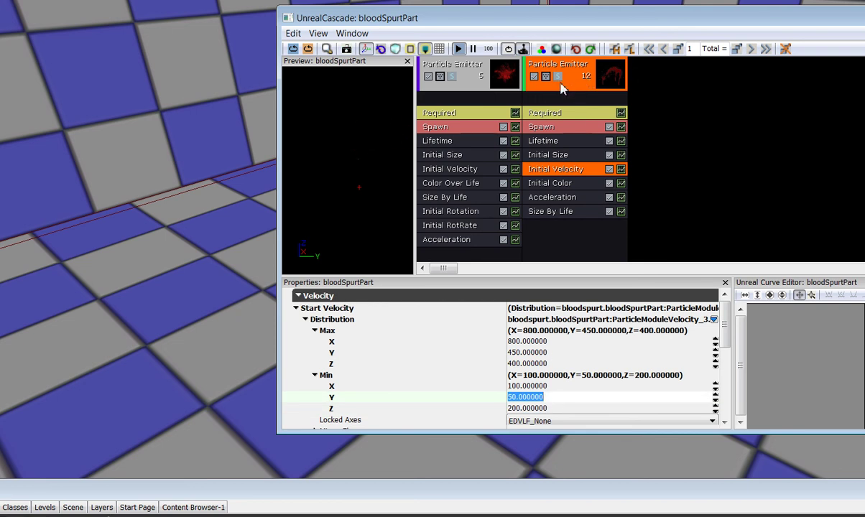
Add a bloodSpurtPart emitter to the level on the checkered floor near the wall and raise it slightly above the floor
left_click(191, 313)
right_click(191, 313)
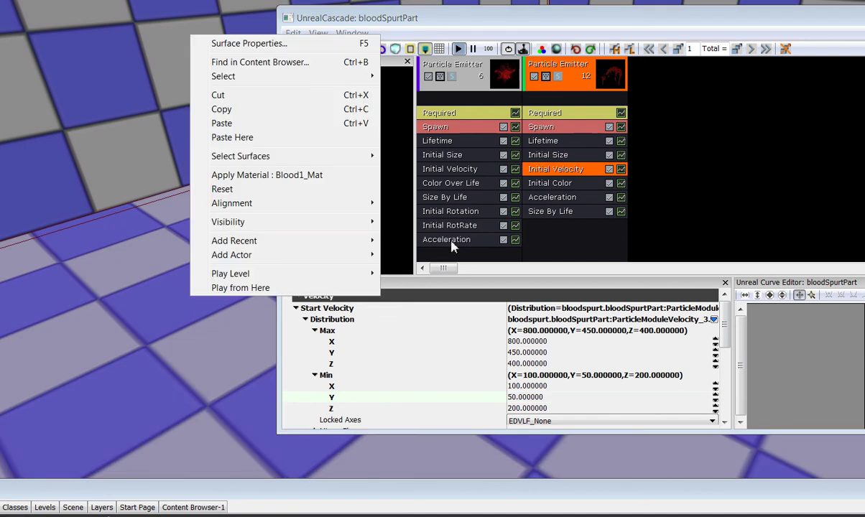
left_click_drag(331, 488, 409, 388)
left_click(668, 455)
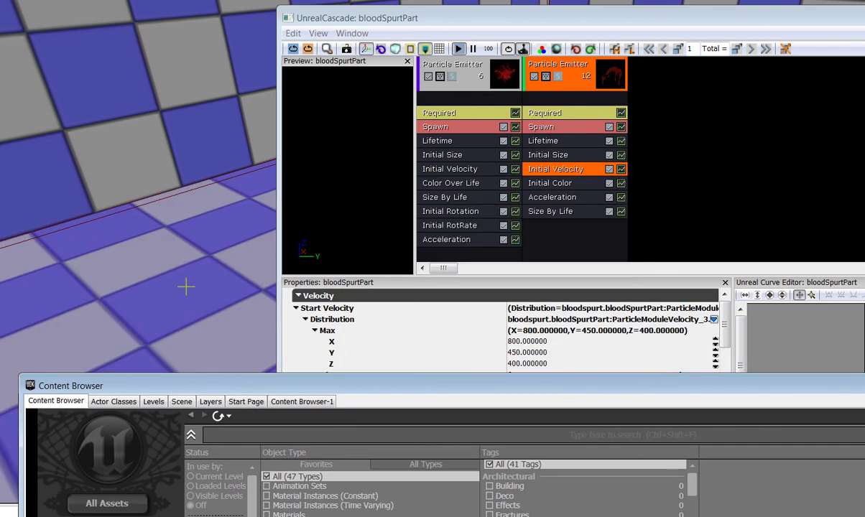
right_click(187, 292)
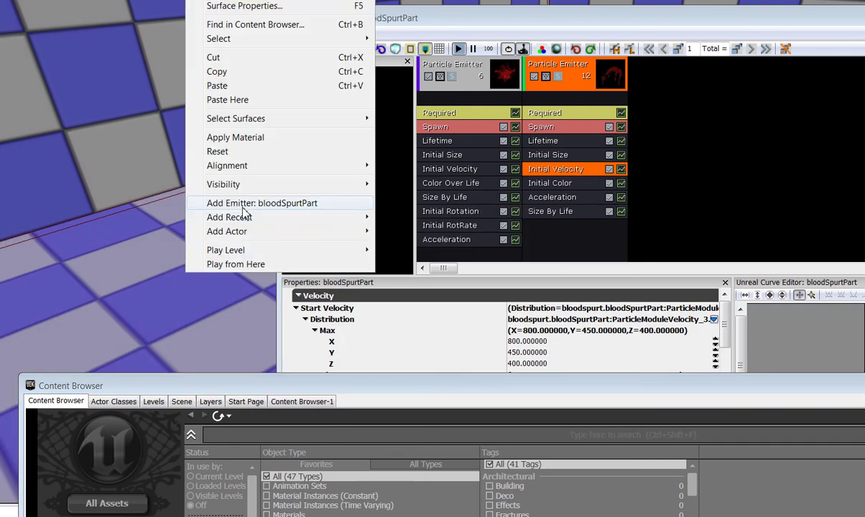
left_click(242, 208)
left_click_drag(172, 235, 161, 192)
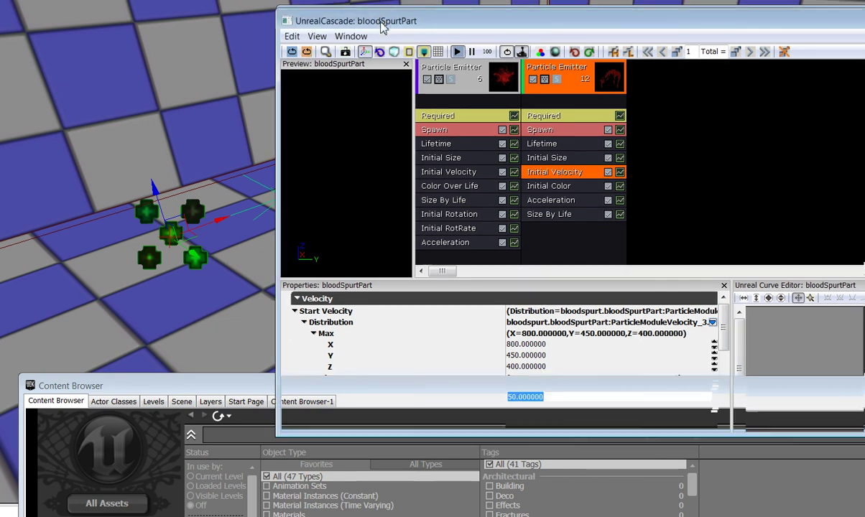
Replay the bloodSpurtPart simulation in the level several times to examine the placed emitter's blood spurt
left_click_drag(385, 21, 381, 30)
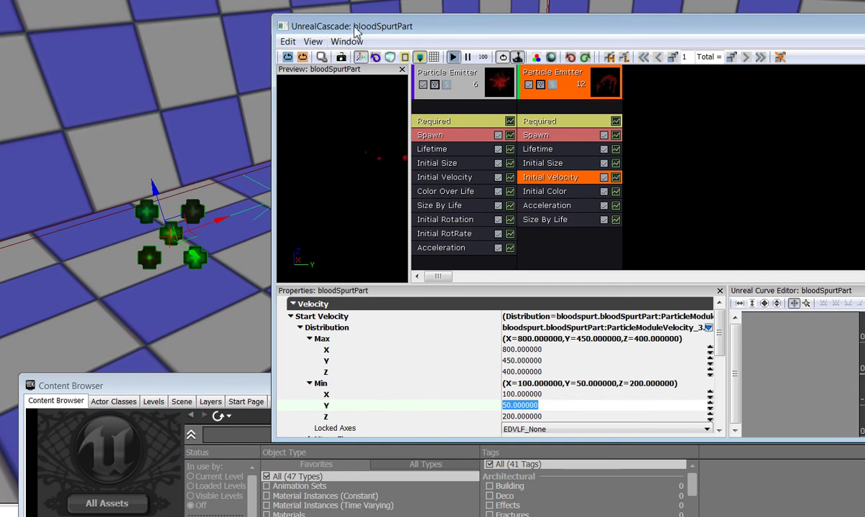
left_click(301, 56)
left_click(301, 56)
left_click(302, 59)
left_click(302, 59)
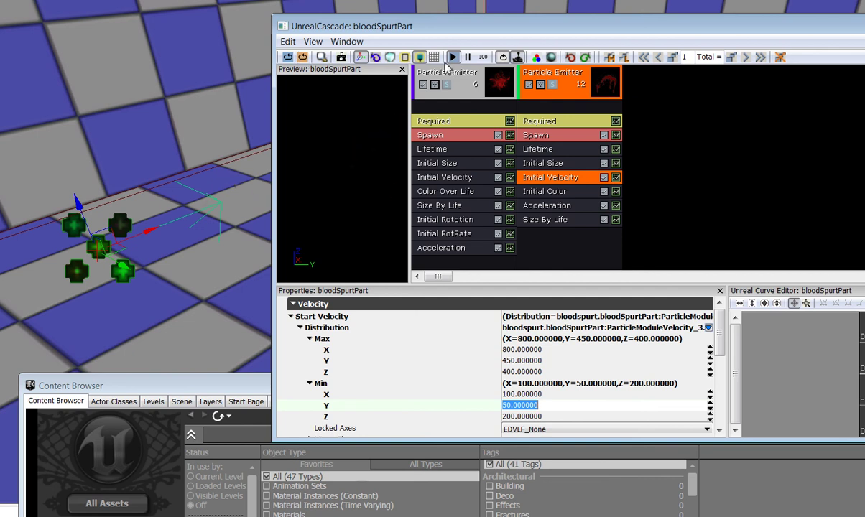
Close the Cascade window for bloodSpurtPart
left_click_drag(425, 28, 244, 68)
left_click_drag(811, 53, 696, 57)
left_click(827, 57)
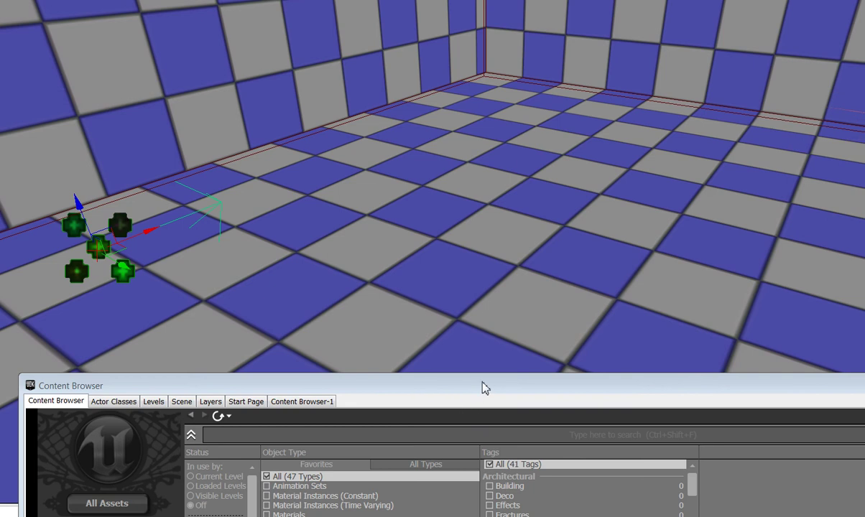
Save the bloodspurt package under its current name in the Documents folder School\Mod 3\Team Game Production 2\Blood Spurt
left_click_drag(480, 386, 540, 17)
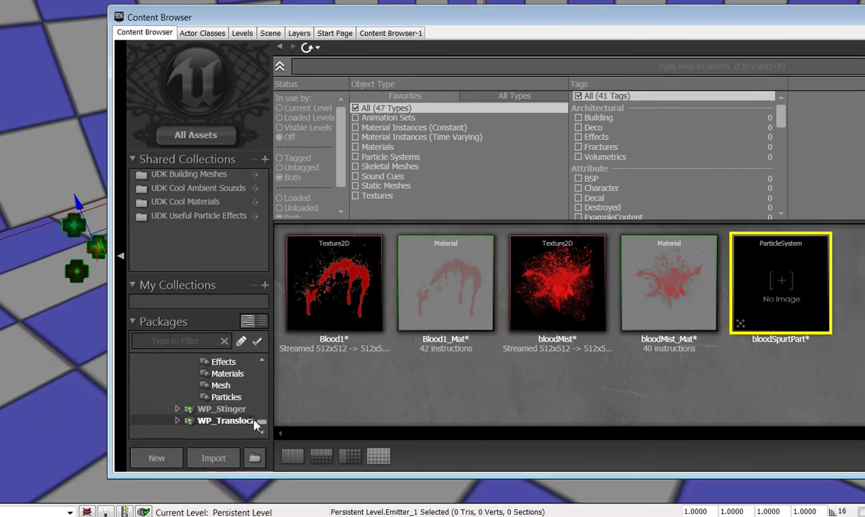
left_click_drag(262, 422, 267, 429)
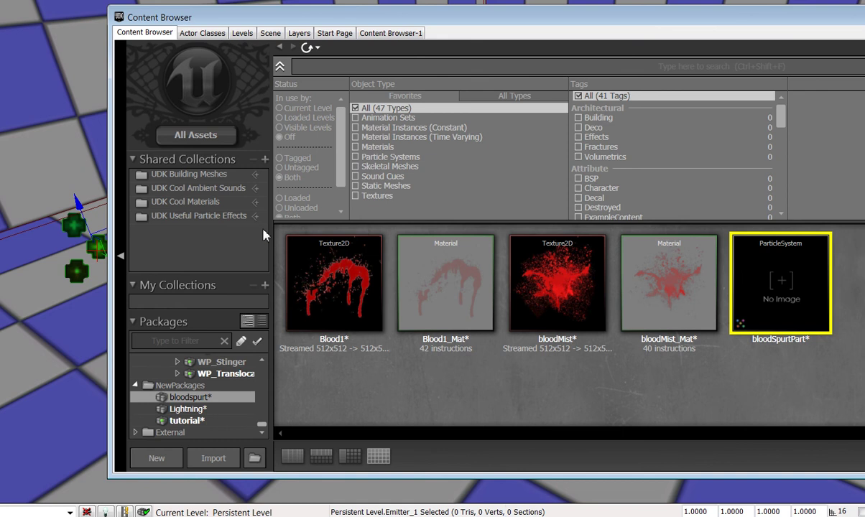
key("ctrl+s")
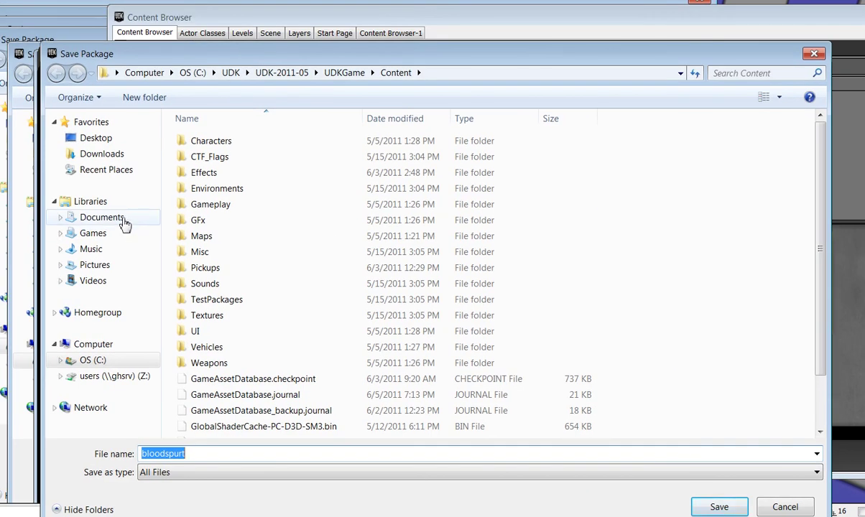
left_click(124, 224)
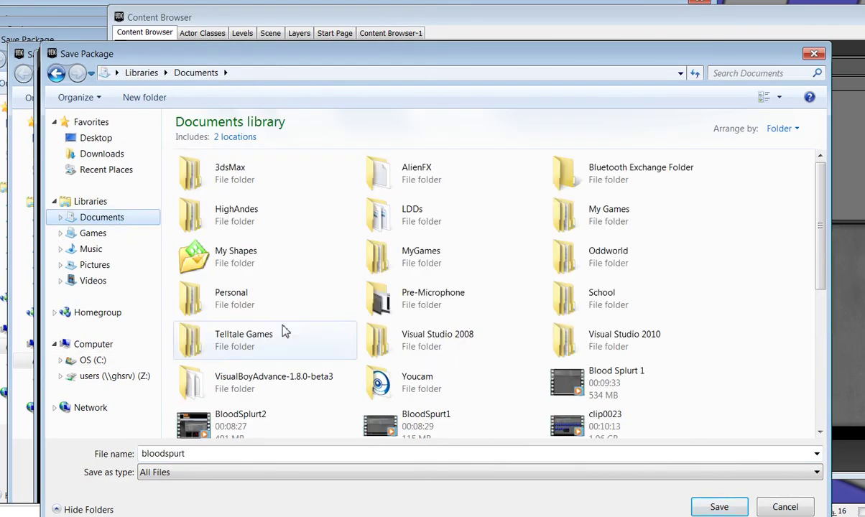
left_click(611, 302)
double_click(612, 302)
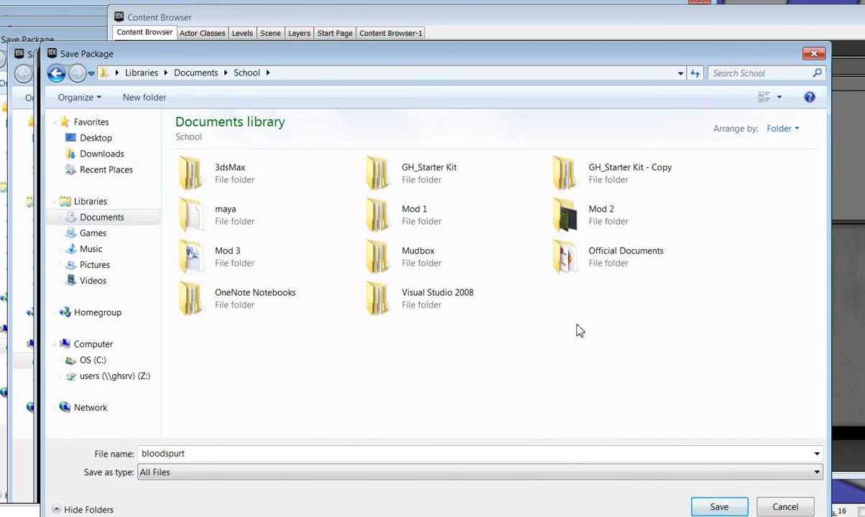
double_click(288, 256)
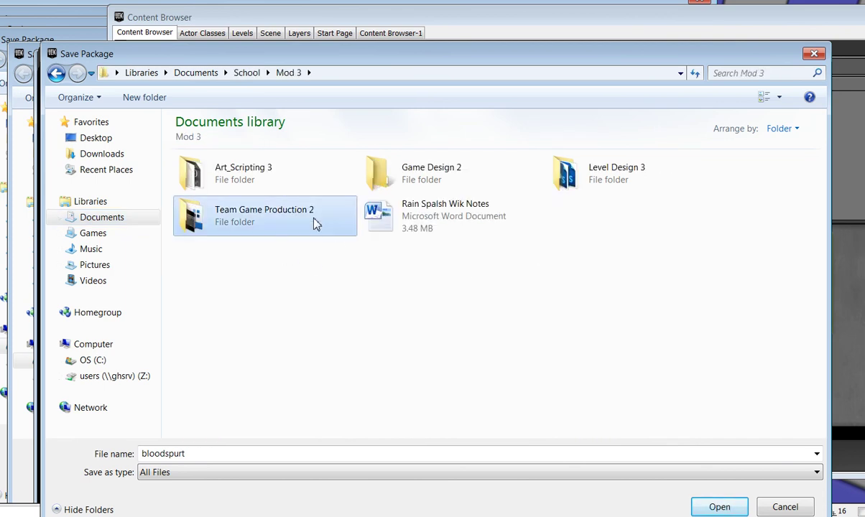
double_click(295, 210)
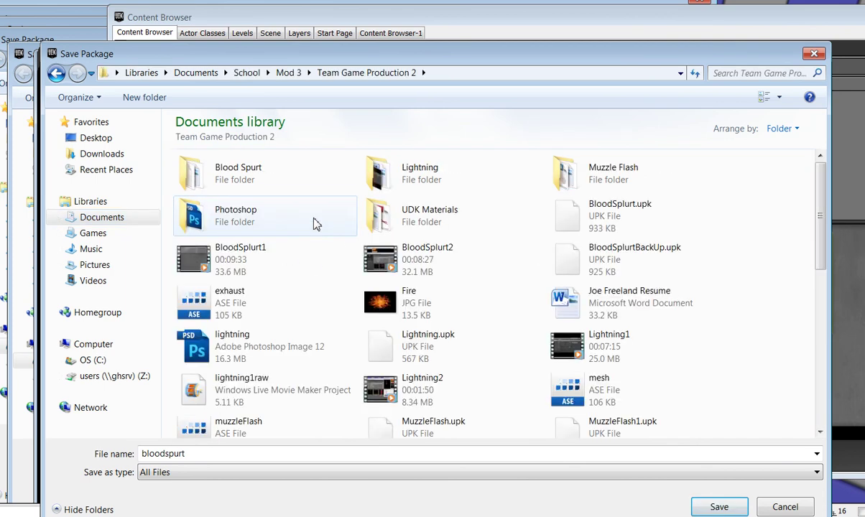
double_click(257, 183)
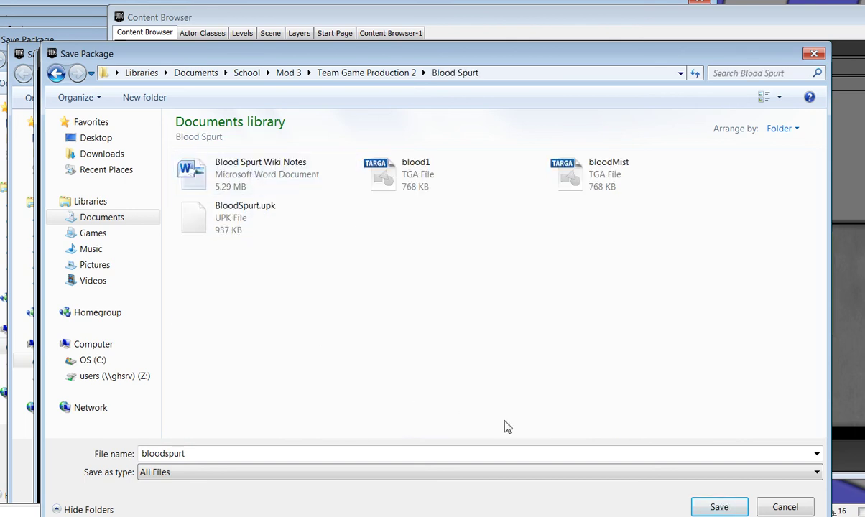
left_click(719, 507)
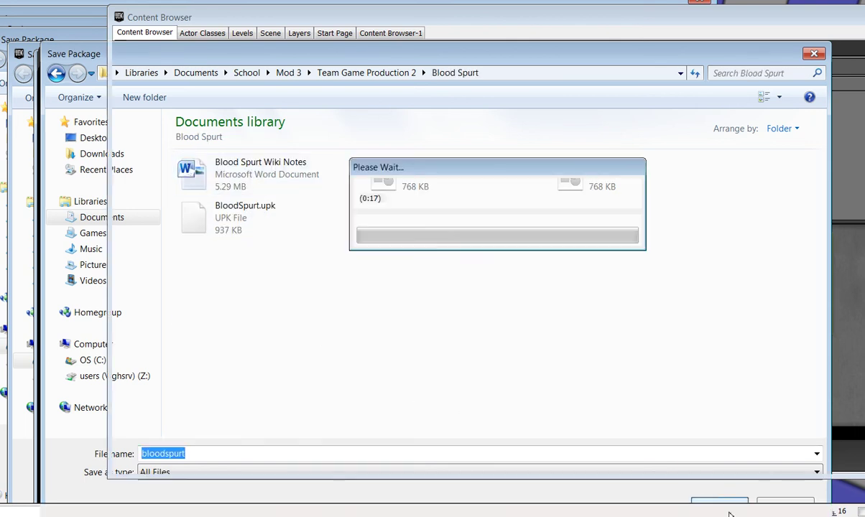